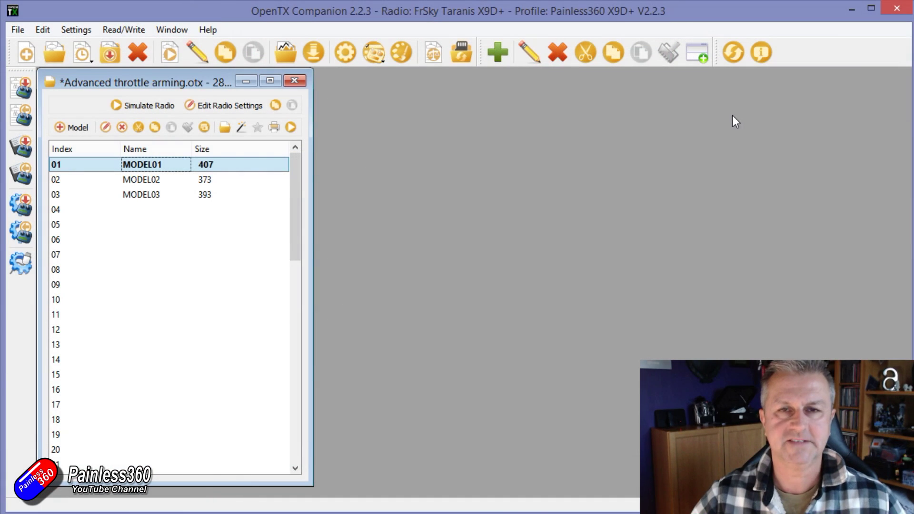
# - Glance at MODEL01's mixes, then open MODEL02's logical switches L01 AND, L02 Sticky, L03 OR
pyautogui.doubleClick(155, 165)
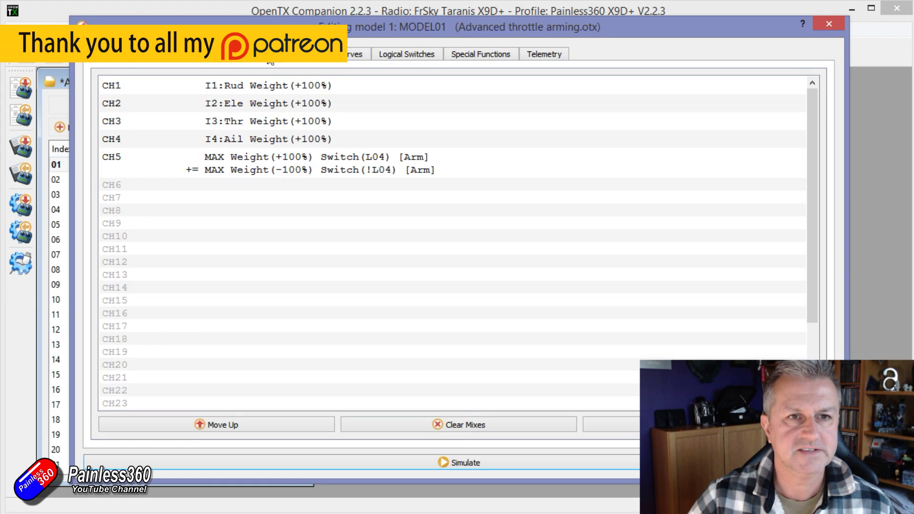
pyautogui.click(268, 54)
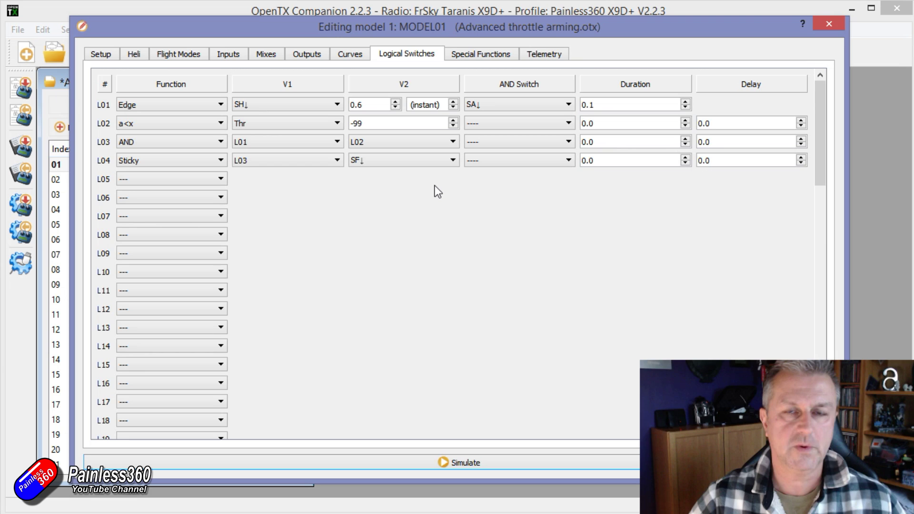
pyautogui.click(829, 24)
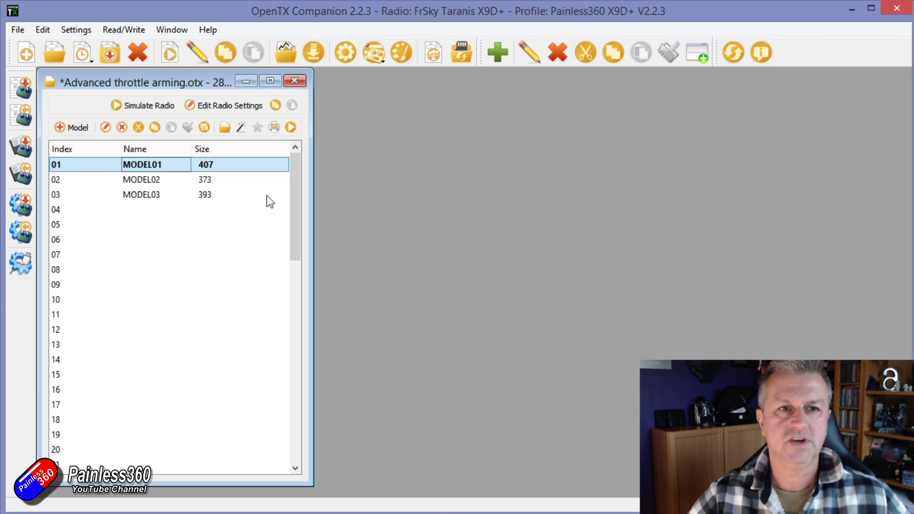
pyautogui.doubleClick(187, 180)
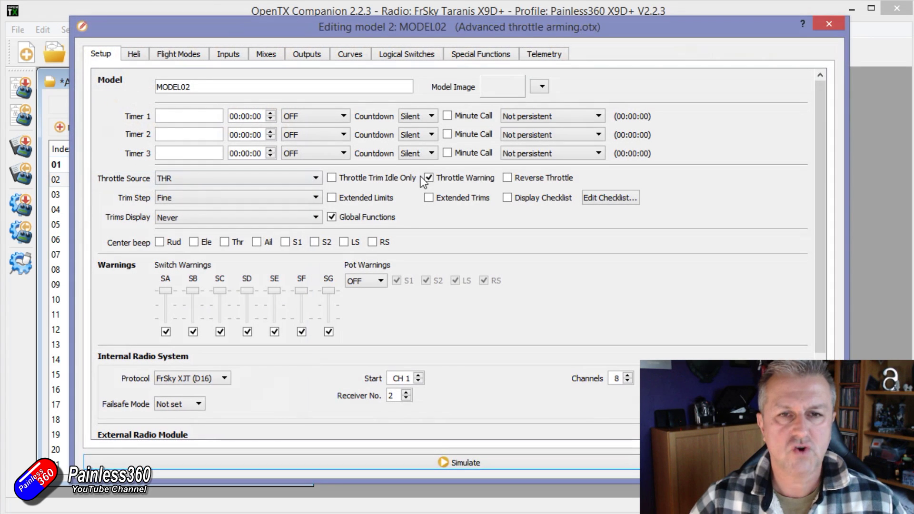
pyautogui.click(425, 52)
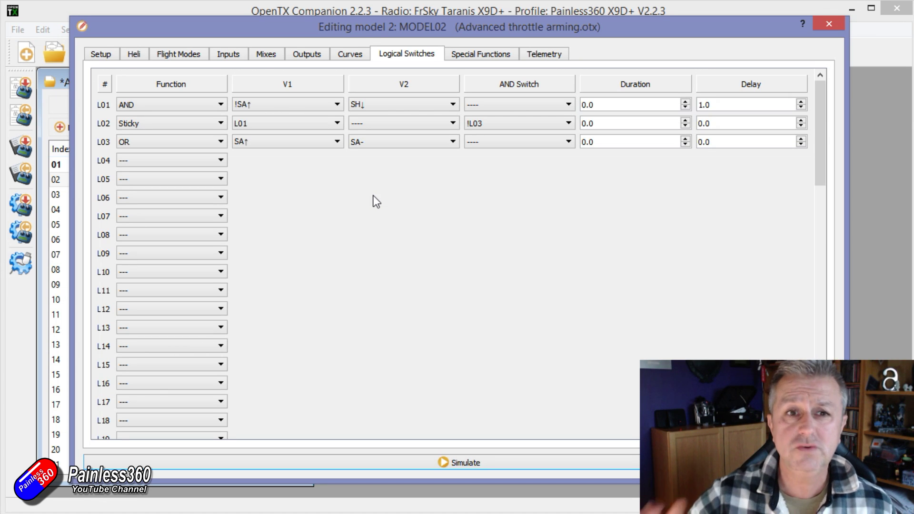
pyautogui.click(348, 464)
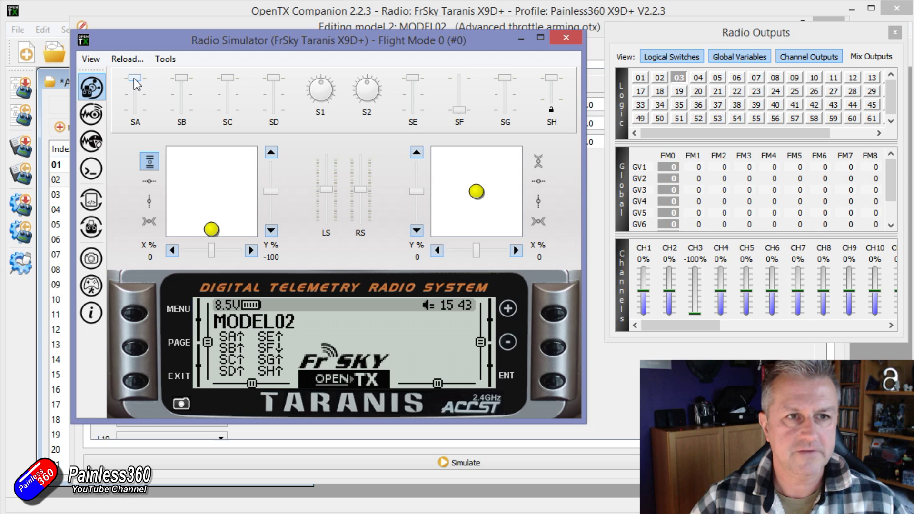
pyautogui.moveTo(137, 84); pyautogui.dragTo(135, 115)
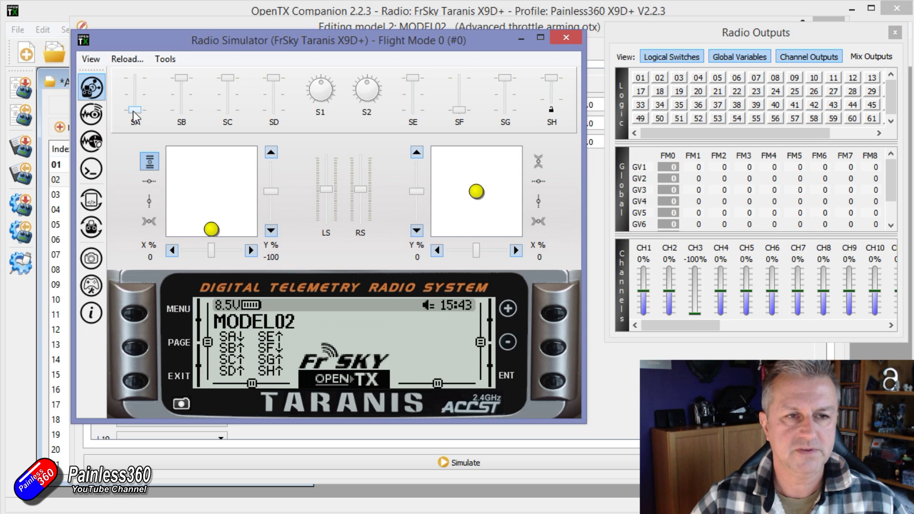
pyautogui.moveTo(551, 79); pyautogui.dragTo(551, 102)
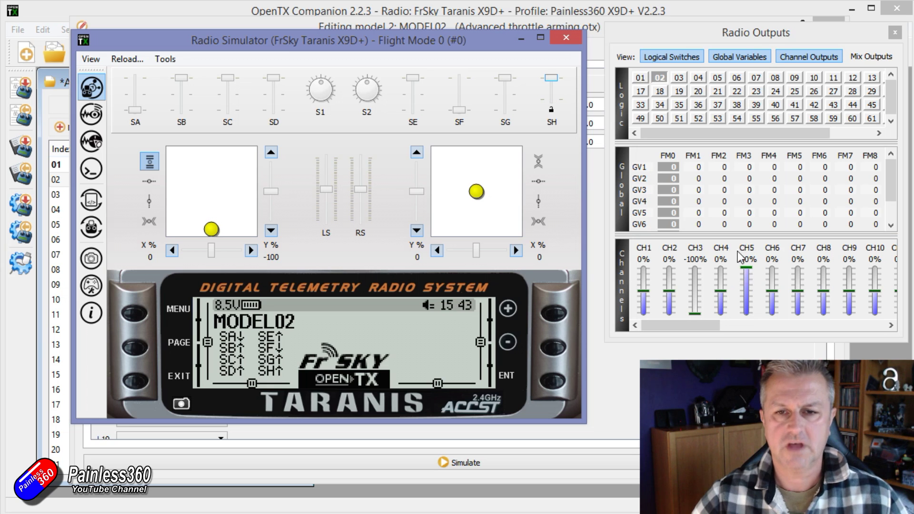
pyautogui.moveTo(136, 110); pyautogui.dragTo(133, 74)
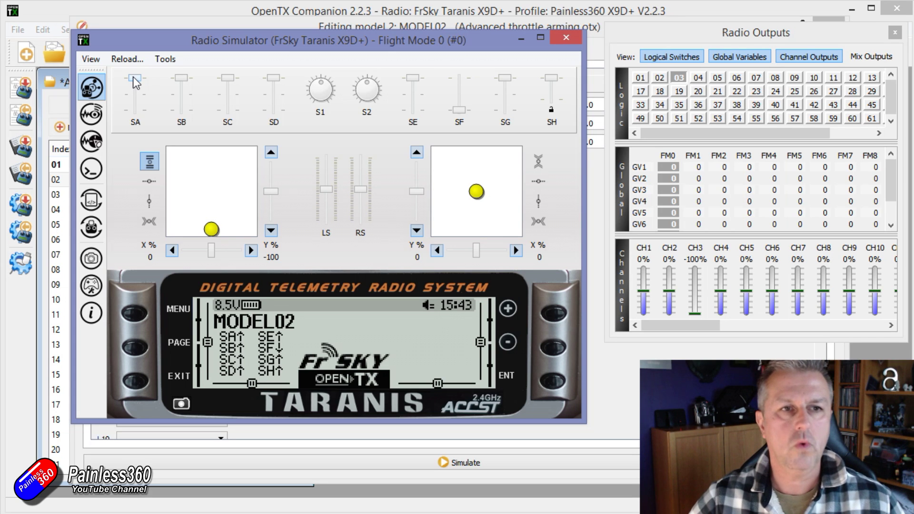
pyautogui.scroll(-1, 133, 85)
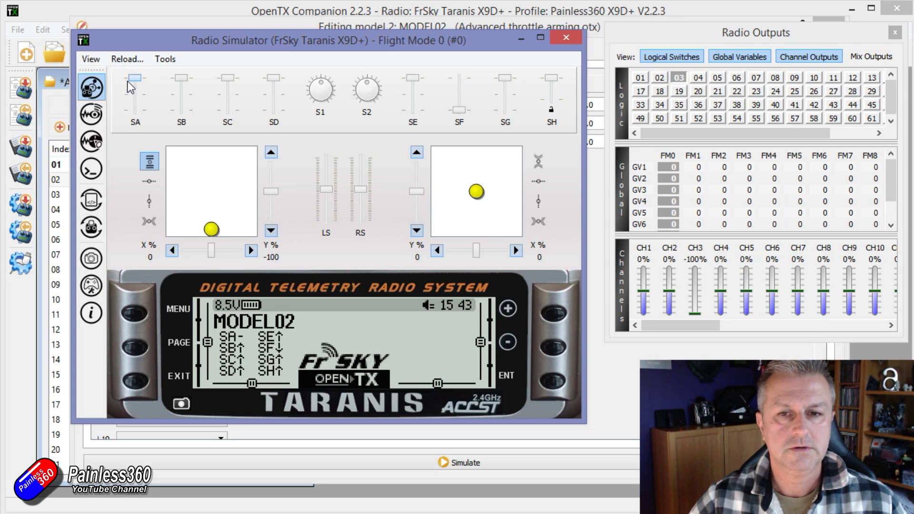
pyautogui.scroll(-1, 132, 86)
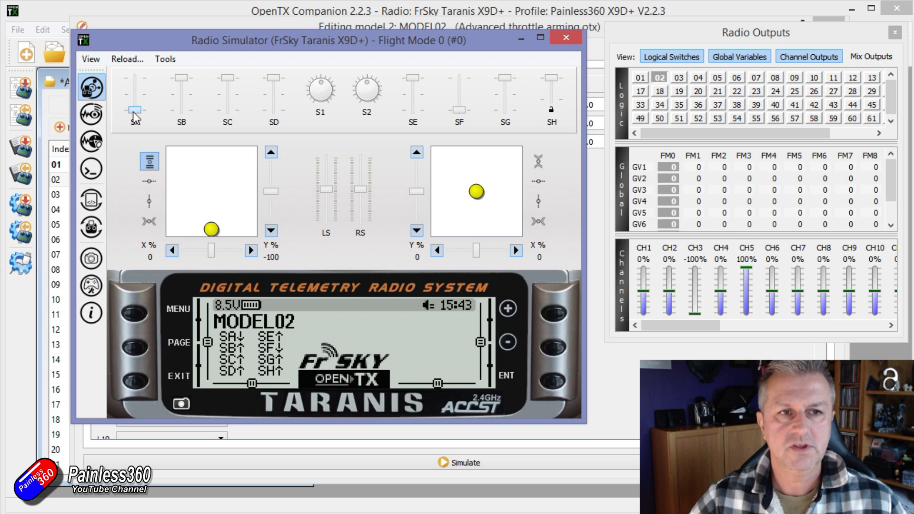
pyautogui.scroll(2, 137, 87)
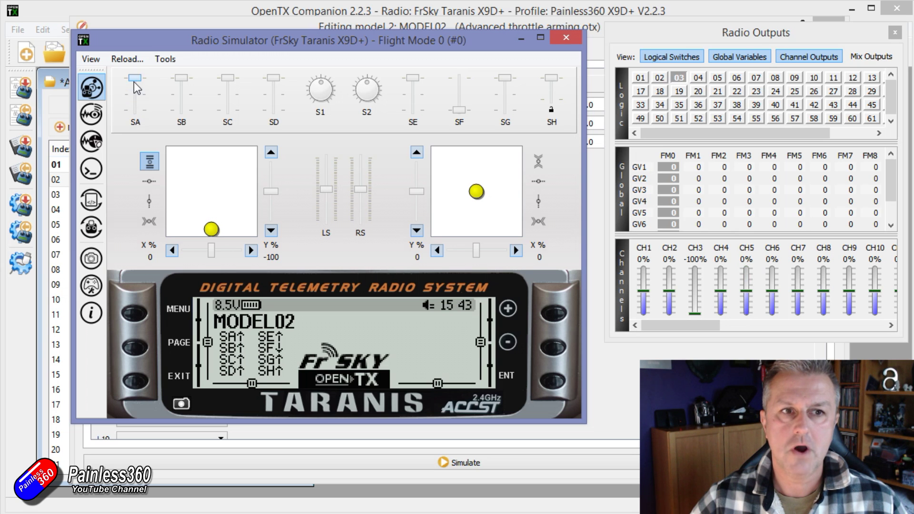
pyautogui.scroll(-1, 135, 95)
pyautogui.scroll(1, 135, 116)
pyautogui.scroll(-1, 135, 116)
pyautogui.scroll(1, 135, 115)
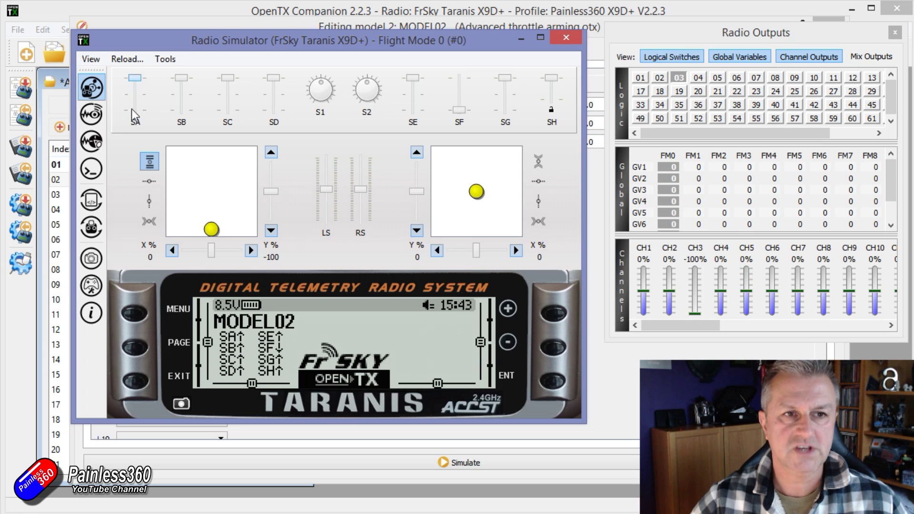
pyautogui.scroll(-1, 135, 116)
pyautogui.scroll(-1, 550, 86)
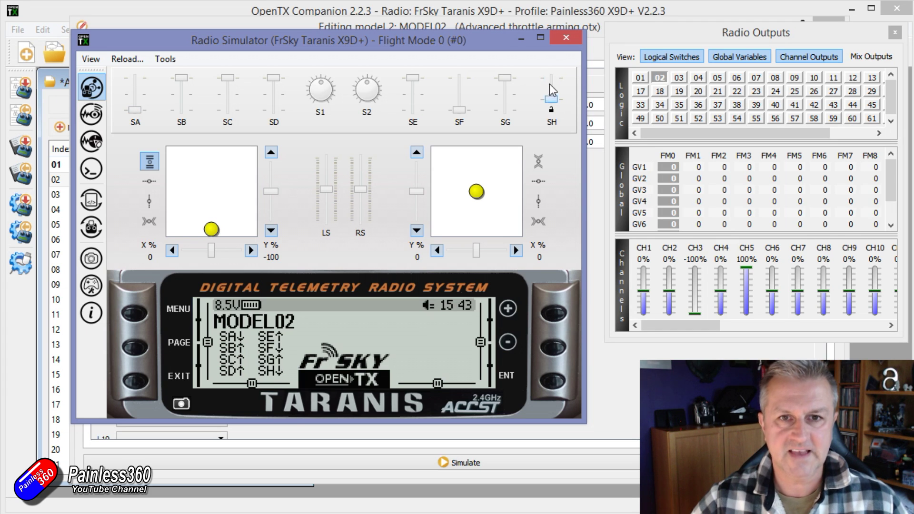
pyautogui.scroll(1, 550, 84)
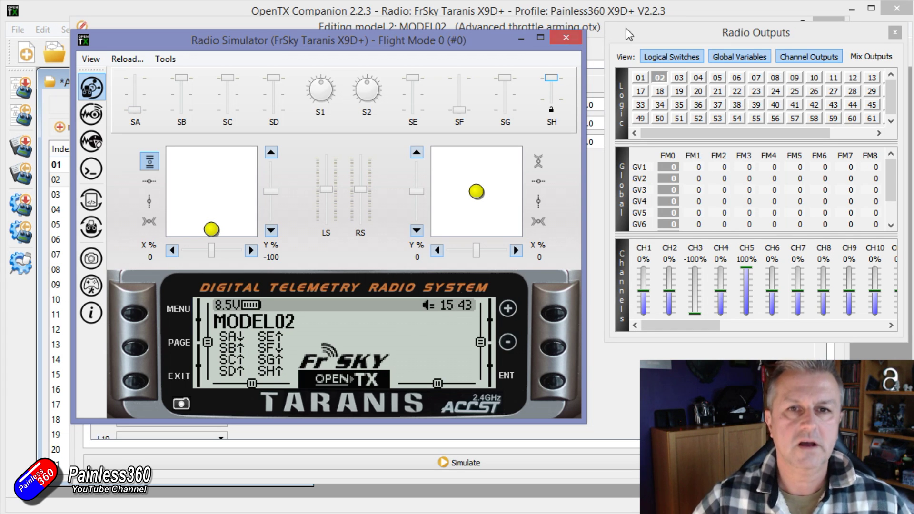
pyautogui.click(566, 37)
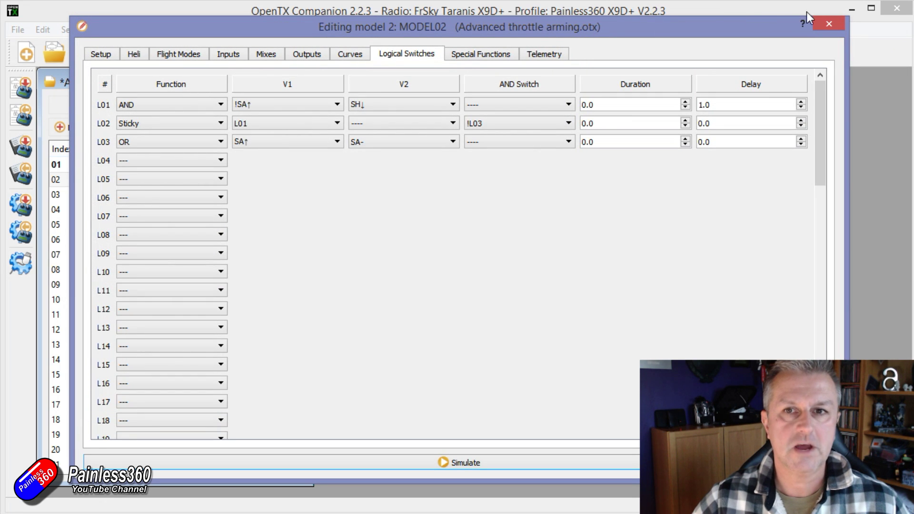
# - Switch to MODEL03, review its logical switches and SF1/SF2 Adjust GV1 functions, and start simulating
pyautogui.click(828, 24)
pyautogui.click(143, 195)
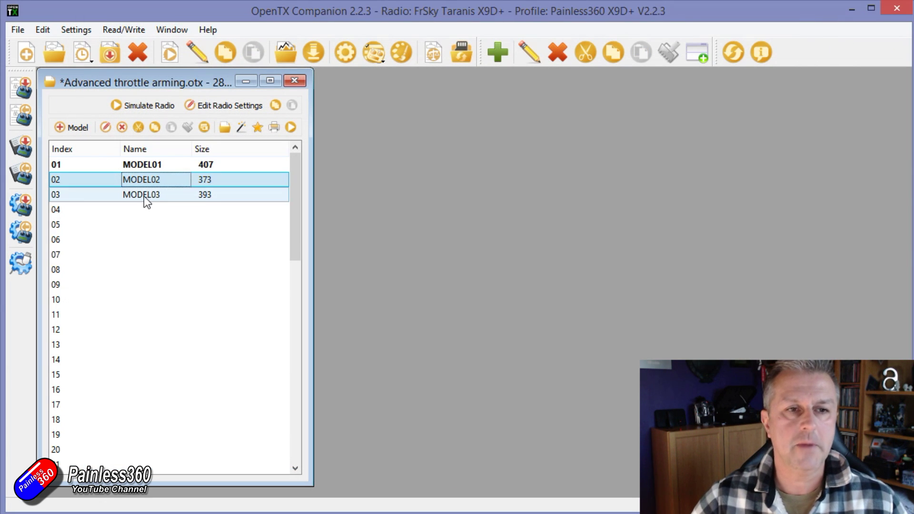
pyautogui.doubleClick(143, 195)
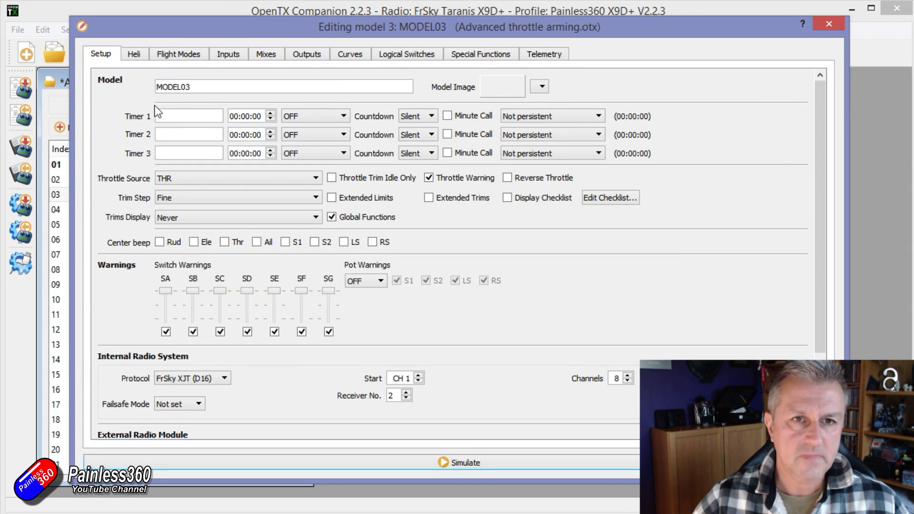
pyautogui.click(409, 56)
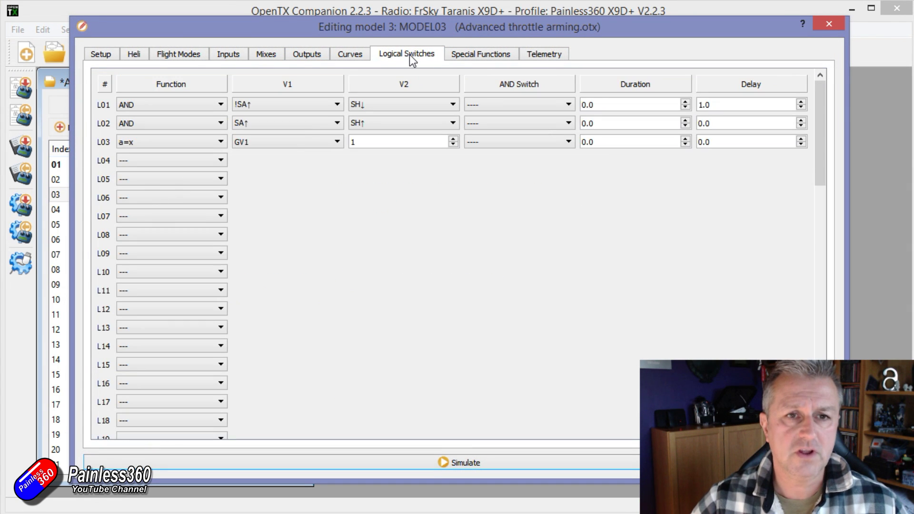
pyautogui.click(477, 56)
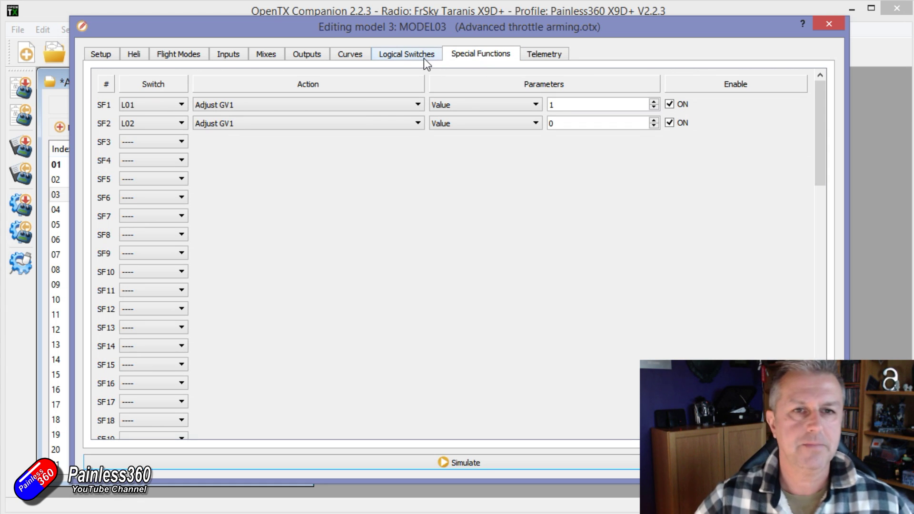
pyautogui.click(398, 464)
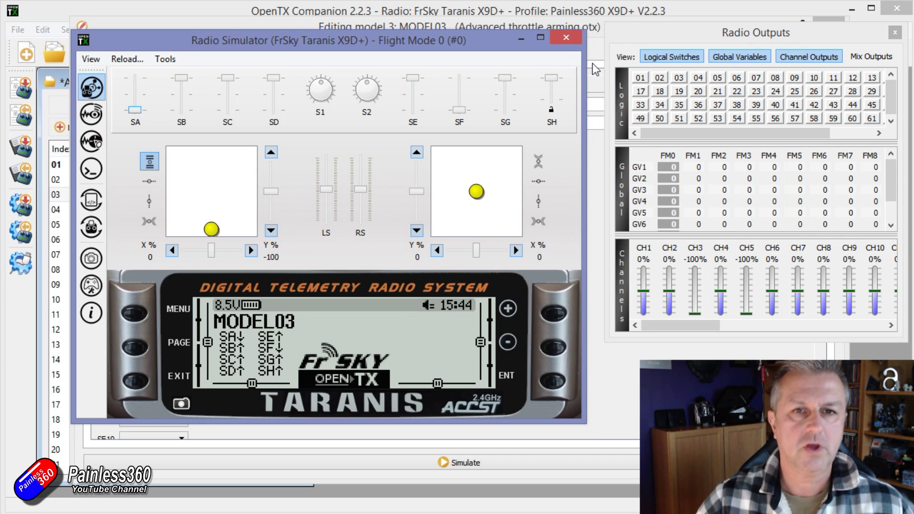
# - Flip SH and SA up and down, watching GV1 and CH5 toggle between -100% and 100%, then close
pyautogui.moveTo(551, 78); pyautogui.dragTo(550, 107)
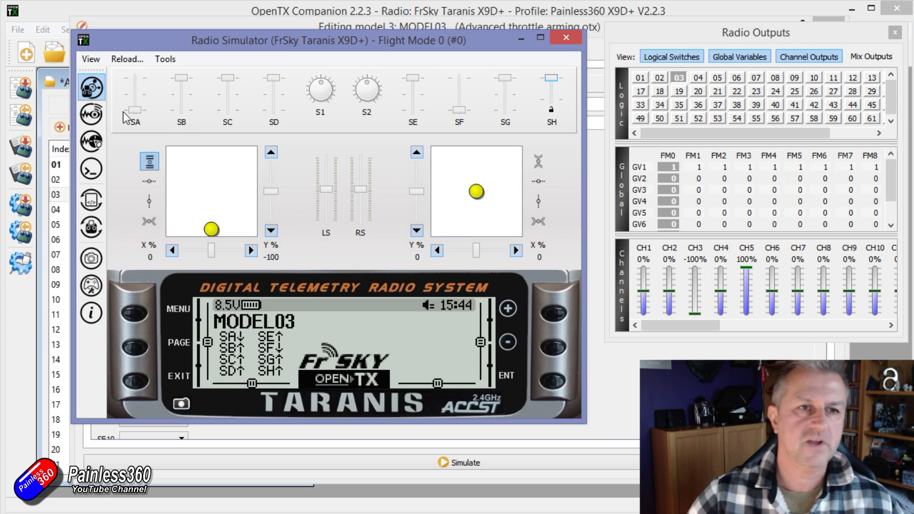
pyautogui.moveTo(136, 110); pyautogui.dragTo(134, 78)
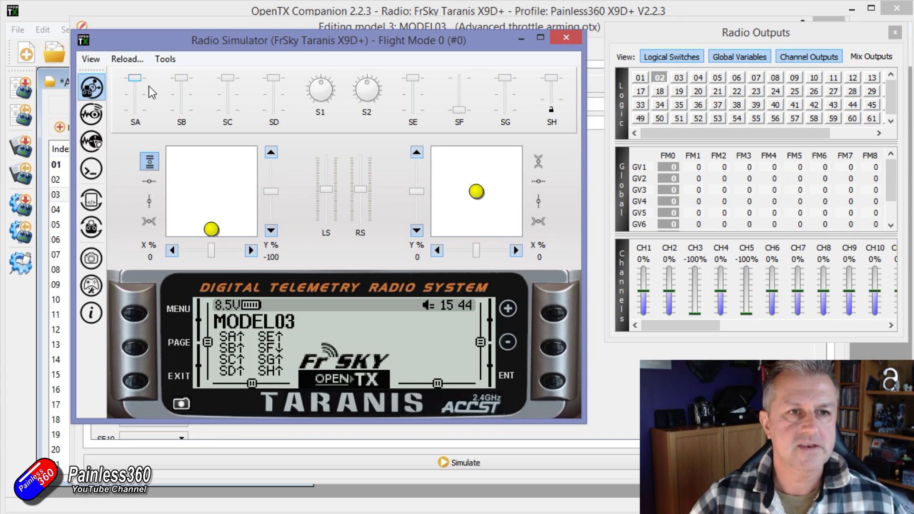
pyautogui.moveTo(135, 77); pyautogui.dragTo(121, 119)
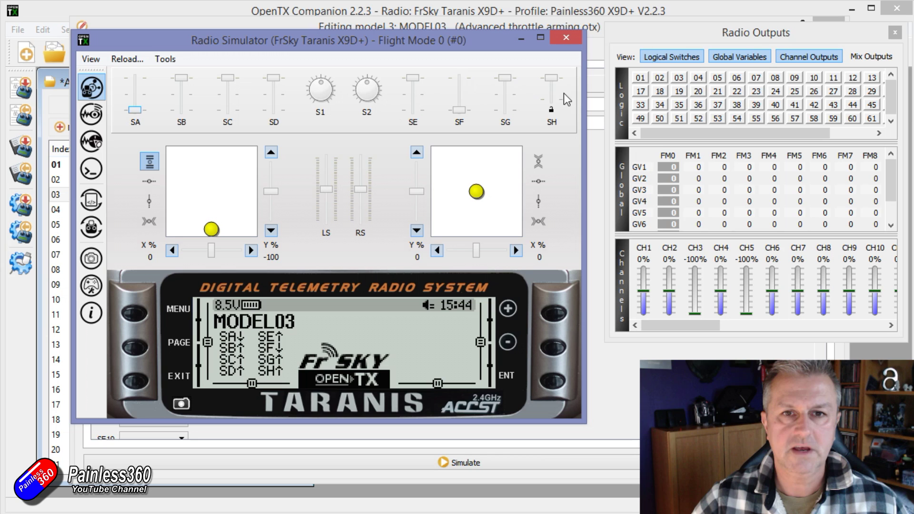
pyautogui.moveTo(551, 80); pyautogui.dragTo(547, 111)
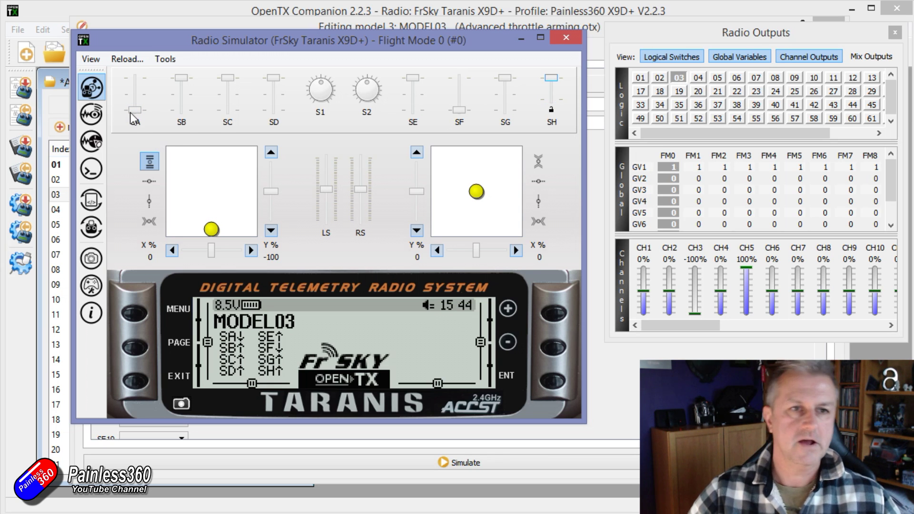
pyautogui.moveTo(133, 109); pyautogui.dragTo(133, 67)
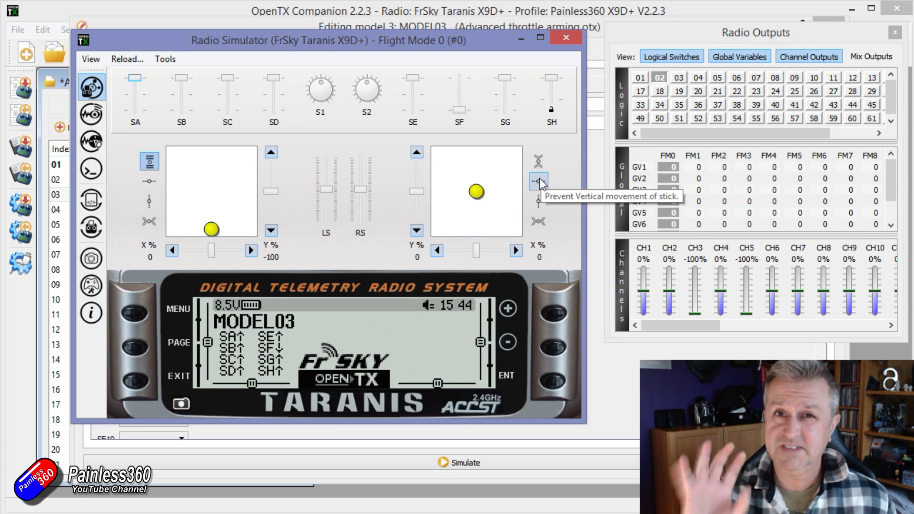
pyautogui.click(561, 37)
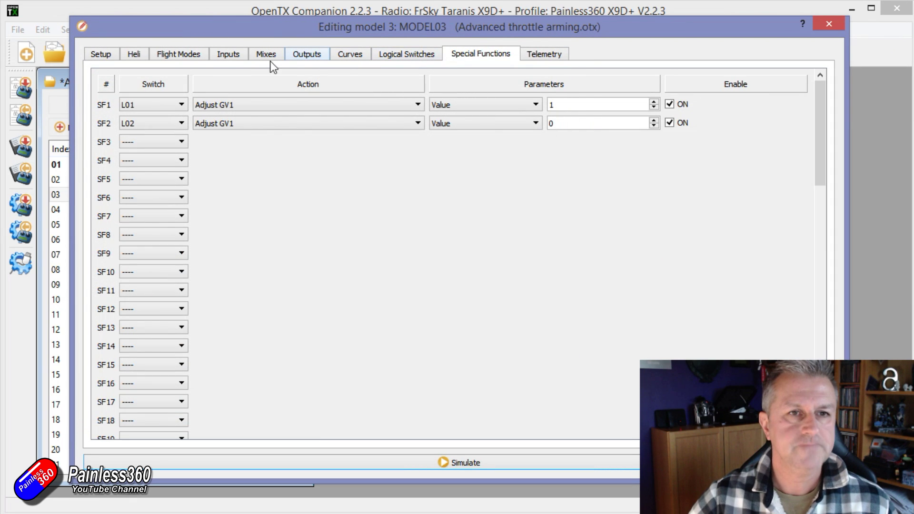
# - Look over the CH5 ARM mixes and L01–L03 definitions, then relaunch the radio simulator
pyautogui.click(256, 57)
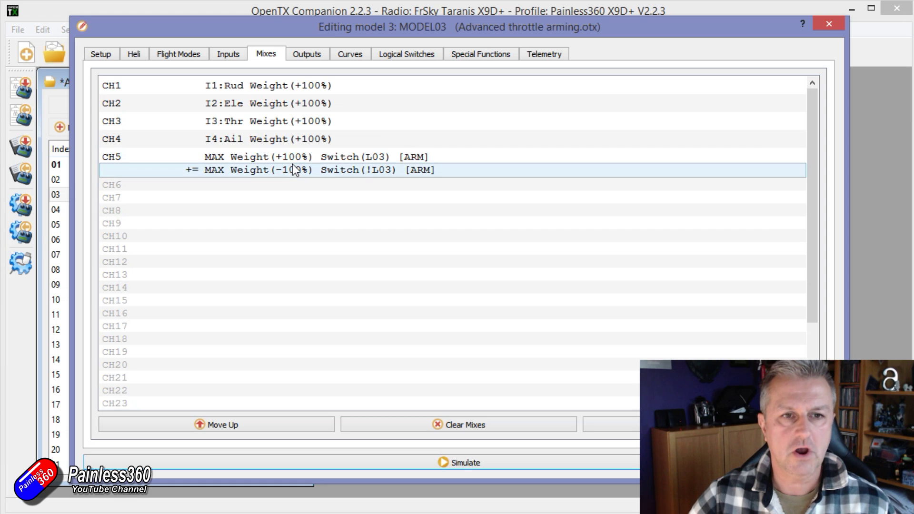
pyautogui.click(396, 53)
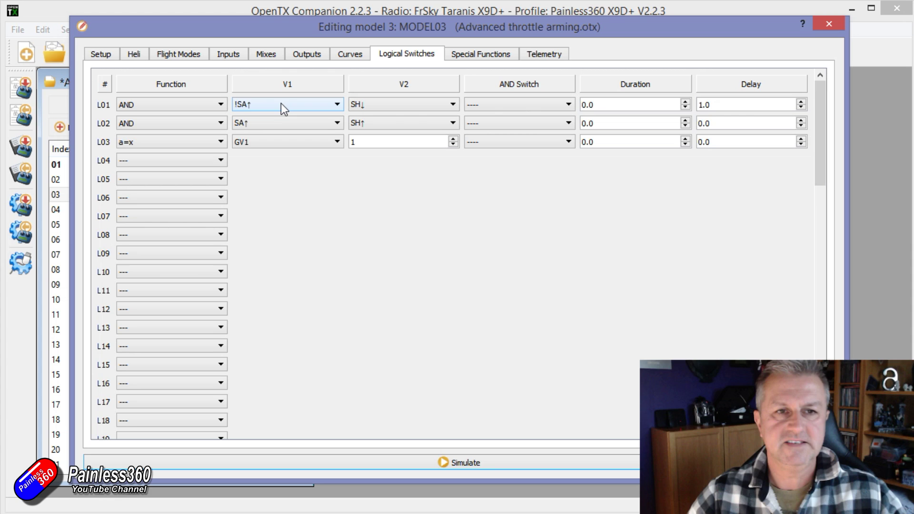
pyautogui.click(358, 464)
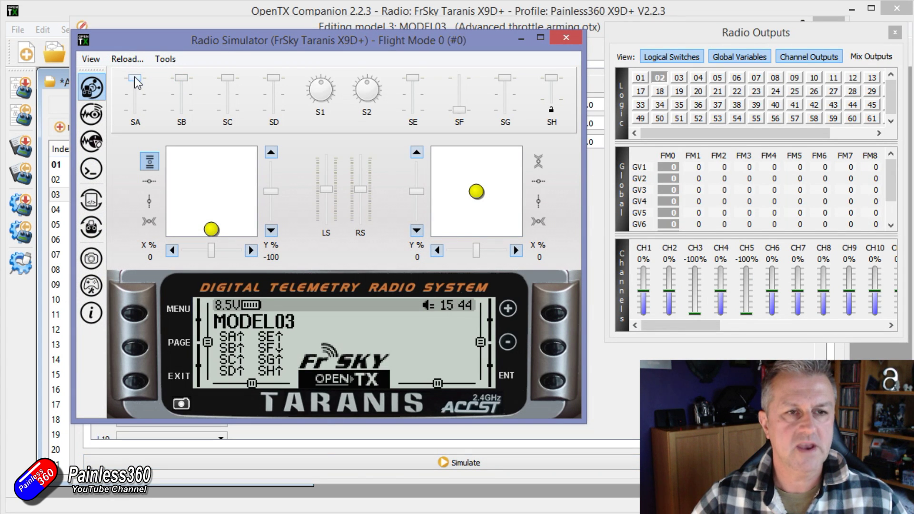
# - Move SA to middle then up and pull SH down, then close the simulator
pyautogui.moveTo(134, 80)
pyautogui.mouseDown()
pyautogui.moveTo(136, 121)
pyautogui.moveTo(135, 78)
pyautogui.mouseUp()
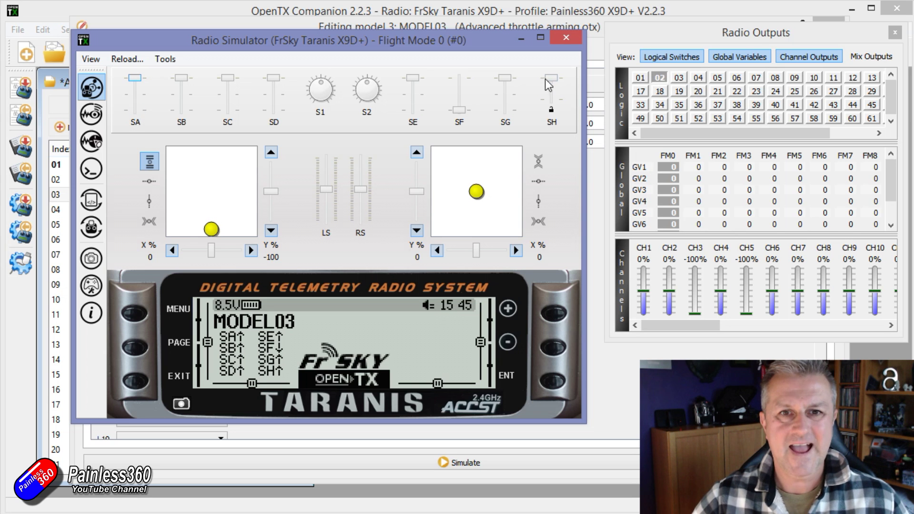
pyautogui.moveTo(551, 78); pyautogui.dragTo(552, 99)
pyautogui.click(566, 37)
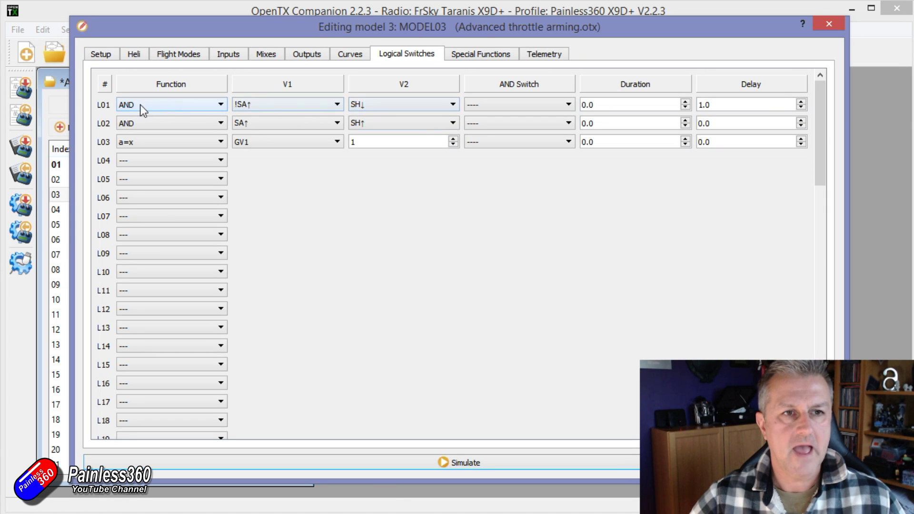
# - Relaunch the simulator, flip SA down and pull SH to send CH5 to 100%, then close
pyautogui.click(378, 462)
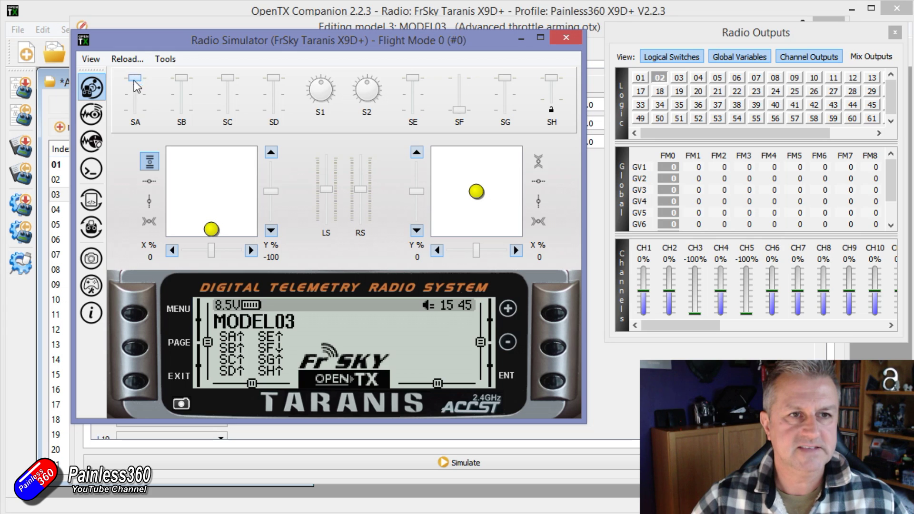
pyautogui.moveTo(134, 78); pyautogui.dragTo(136, 111)
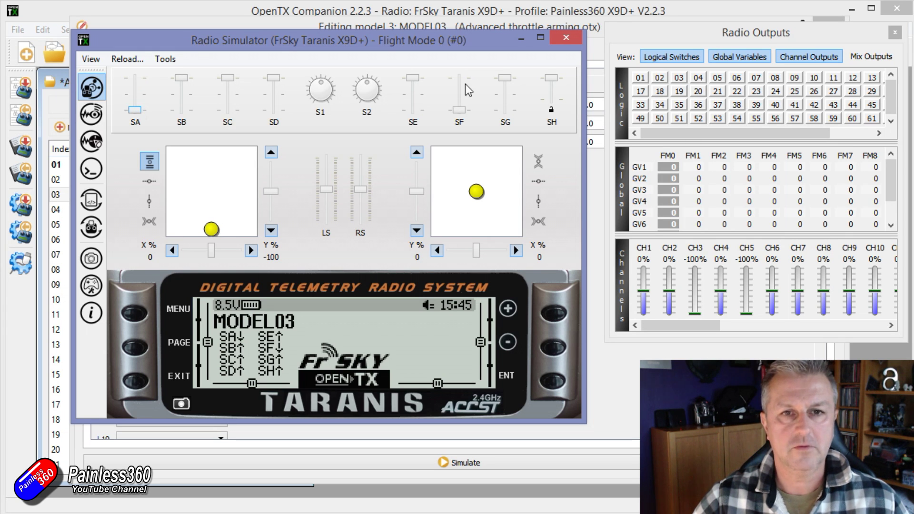
pyautogui.moveTo(551, 85); pyautogui.dragTo(554, 108)
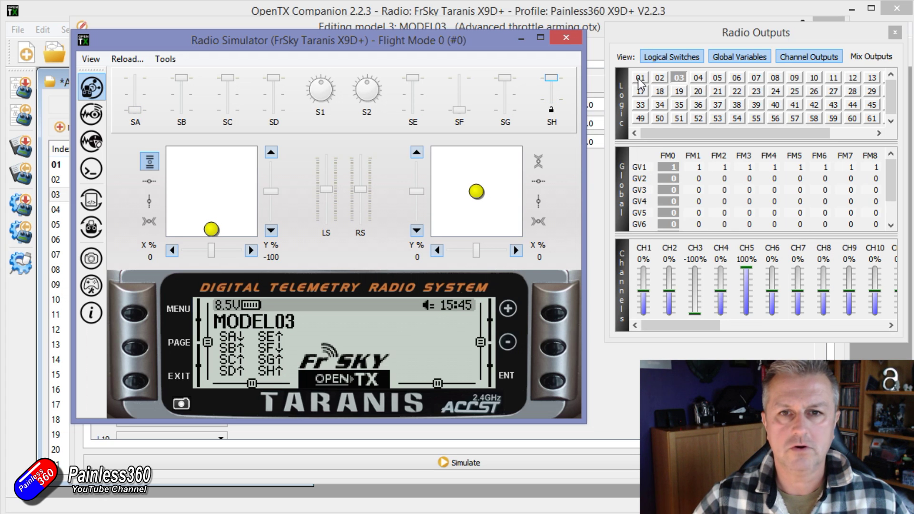
pyautogui.click(569, 38)
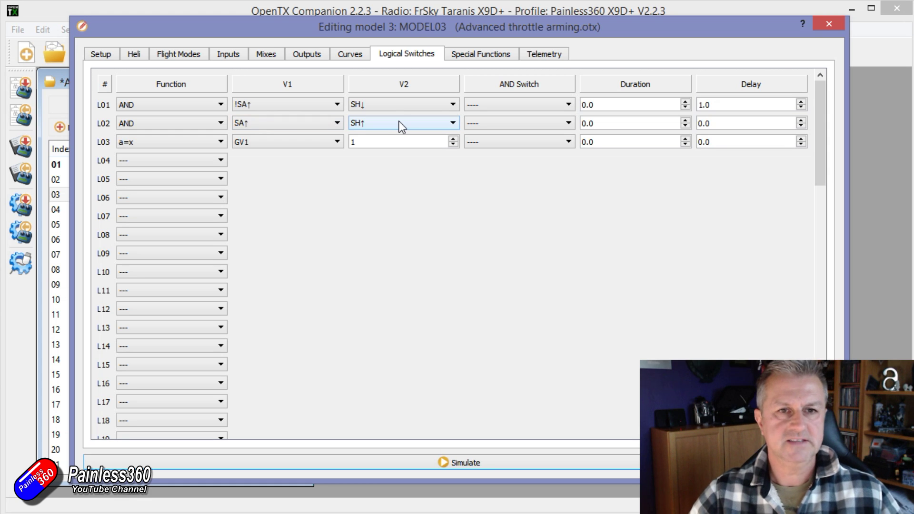
# - Relaunch, arm with SA down and SH pulled, release SH, disarm with SA up, and close
pyautogui.click(373, 458)
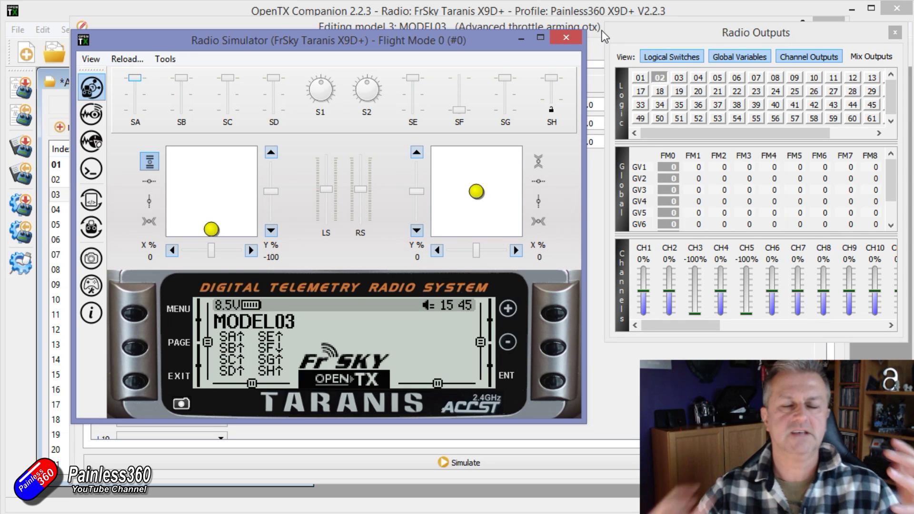
pyautogui.moveTo(138, 84); pyautogui.dragTo(136, 108)
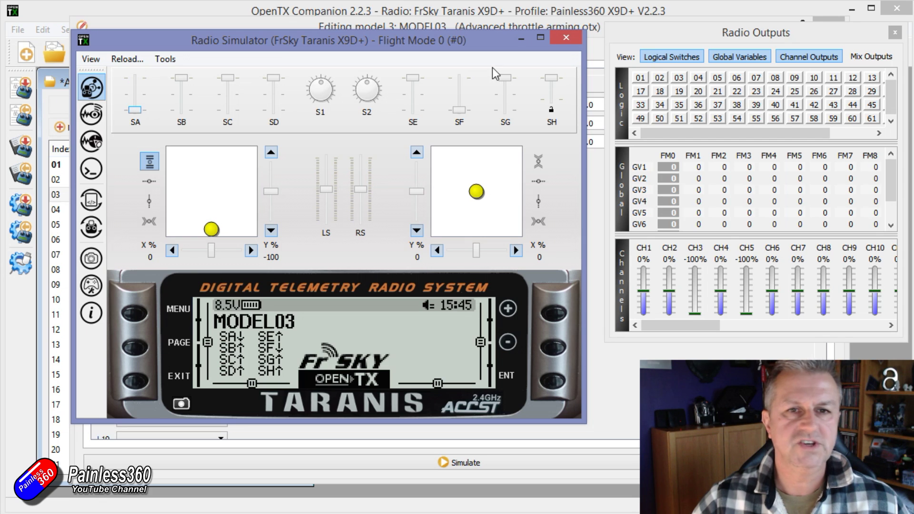
pyautogui.moveTo(551, 79); pyautogui.dragTo(549, 104)
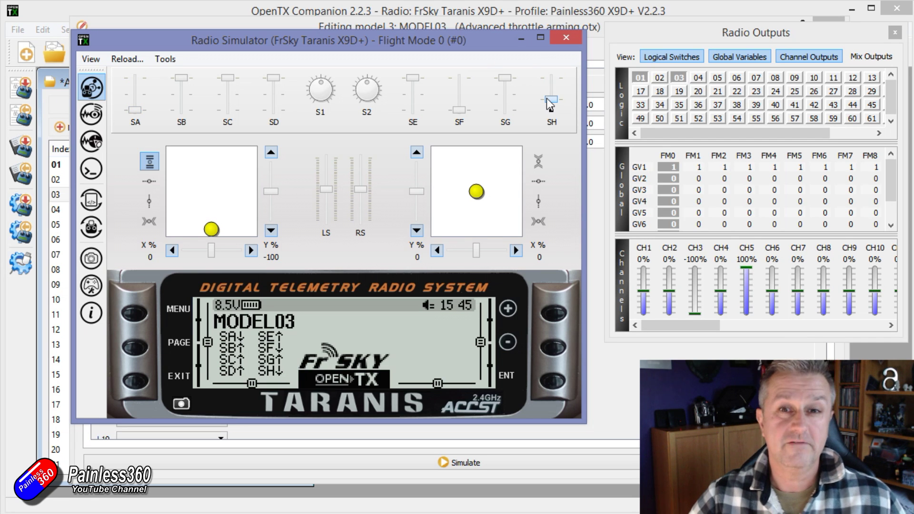
pyautogui.moveTo(550, 103); pyautogui.dragTo(550, 76)
pyautogui.moveTo(136, 113); pyautogui.dragTo(135, 78)
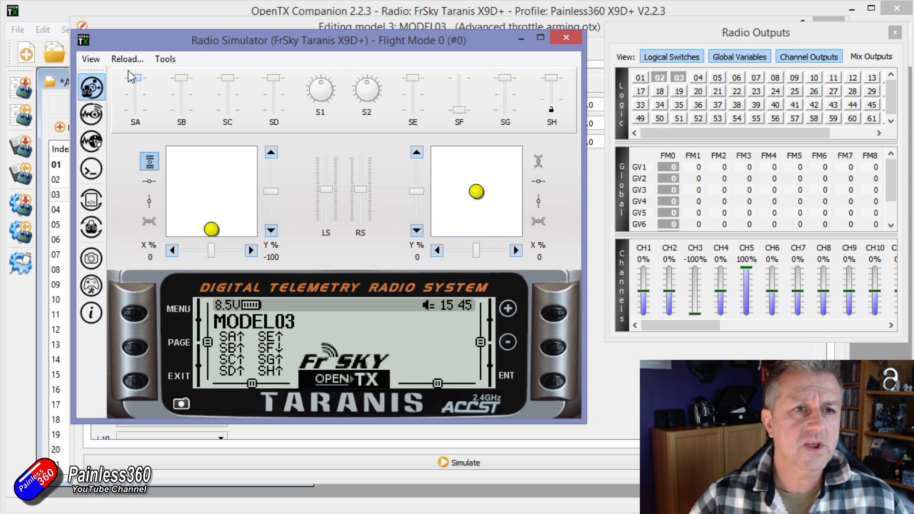
pyautogui.click(564, 39)
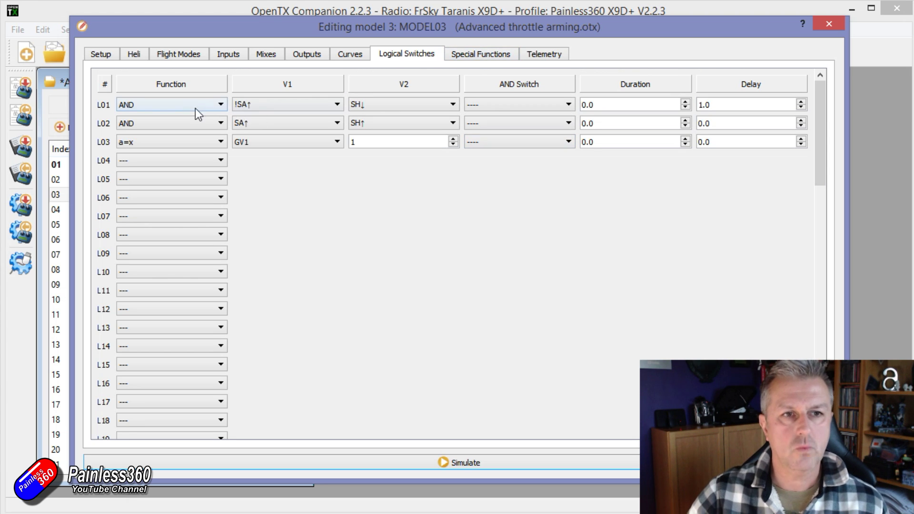
# - Check SF1's Adjust GV1 value of 1 and SF2's value of 0, then relaunch the simulator
pyautogui.click(480, 57)
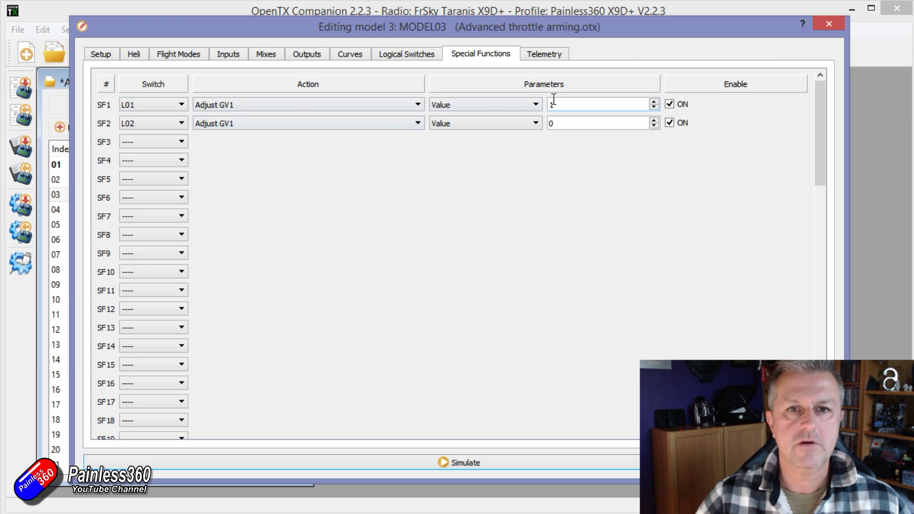
pyautogui.doubleClick(590, 105)
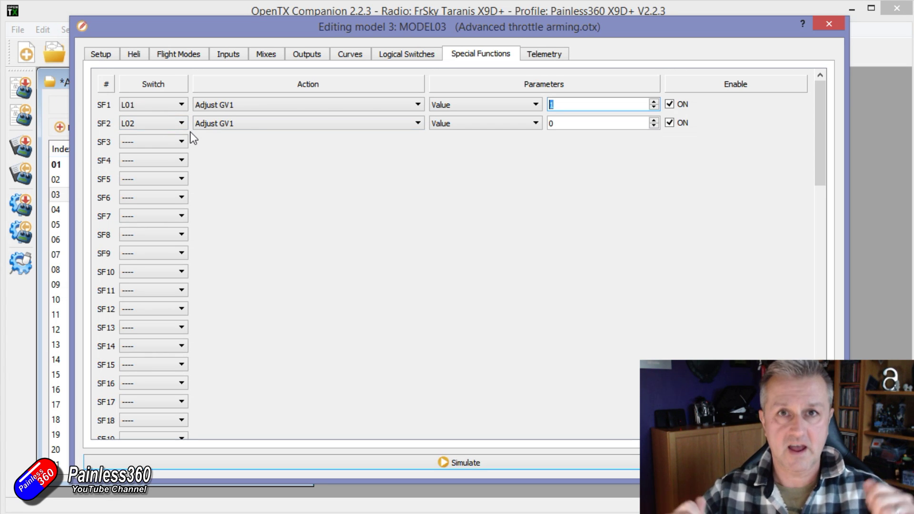
pyautogui.click(561, 122)
pyautogui.click(481, 461)
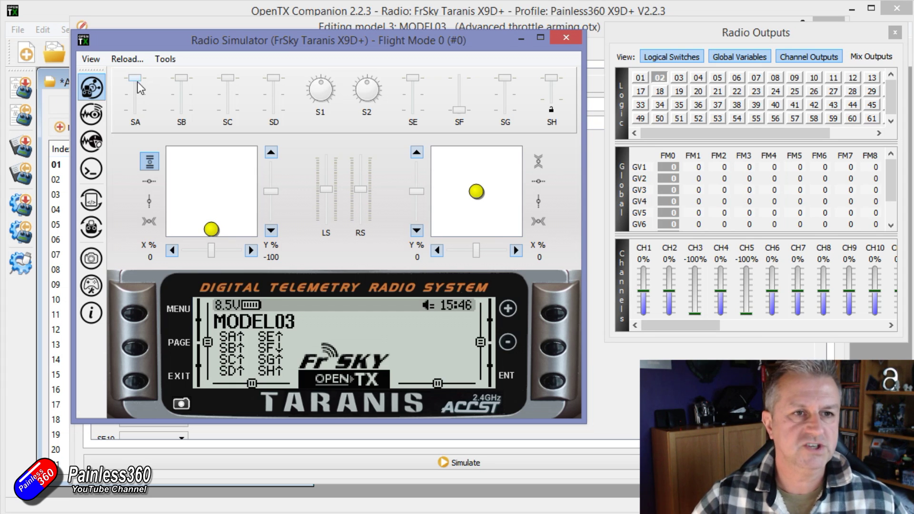
# - Arm with SA down and SH pulled to drive CH5 to 100%, then flip SA up for -100%
pyautogui.moveTo(135, 78); pyautogui.dragTo(138, 131)
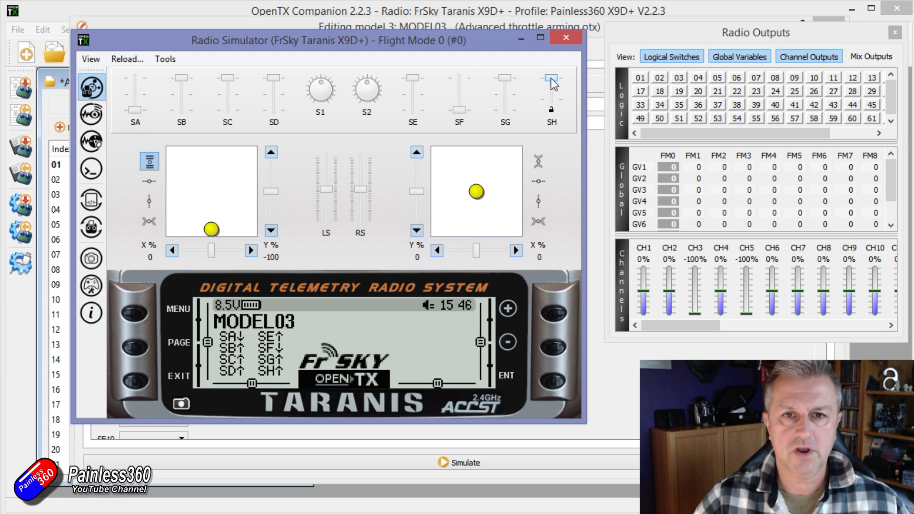
pyautogui.moveTo(552, 79); pyautogui.dragTo(544, 108)
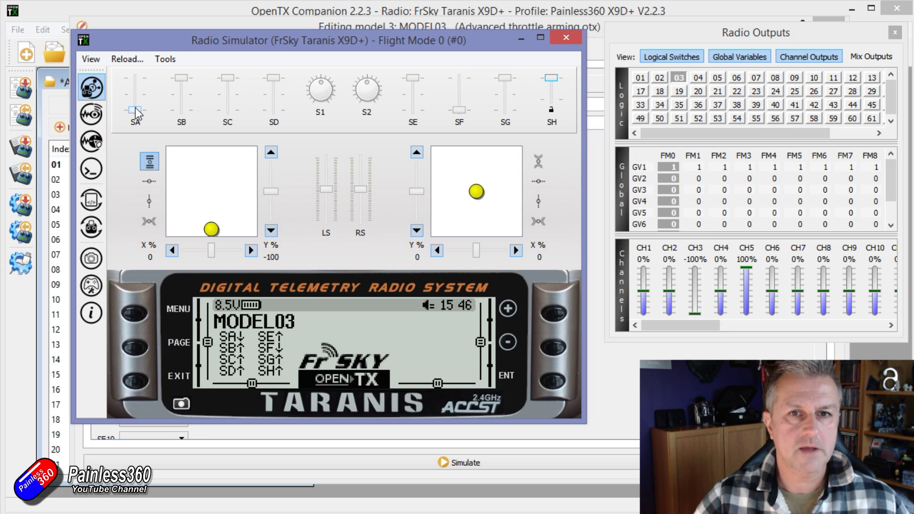
pyautogui.moveTo(136, 112); pyautogui.dragTo(135, 78)
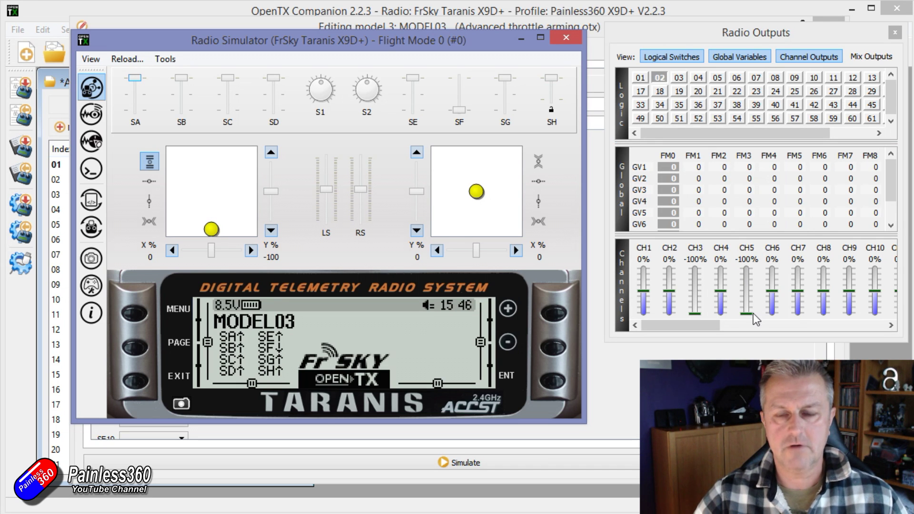
# - Close the simulator and inspect L03's a=x function comparing GV1 with the value 1
pyautogui.click(566, 37)
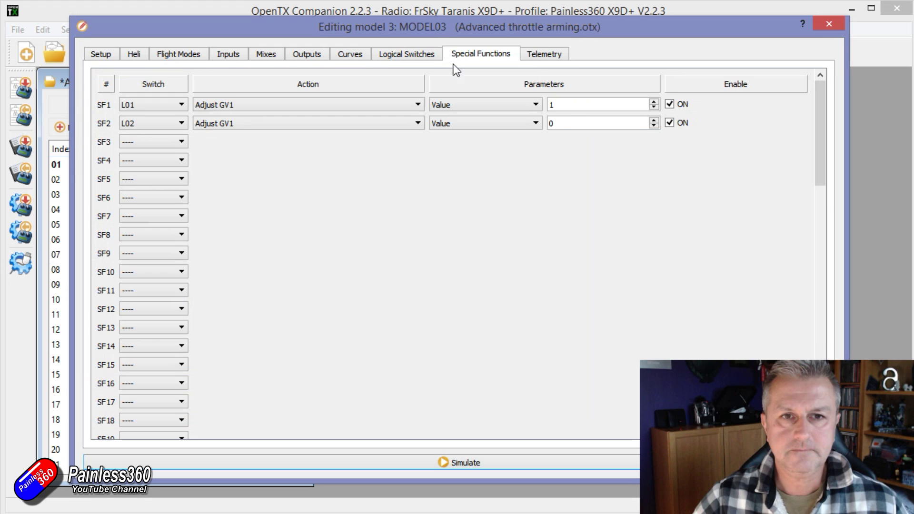
pyautogui.click(397, 56)
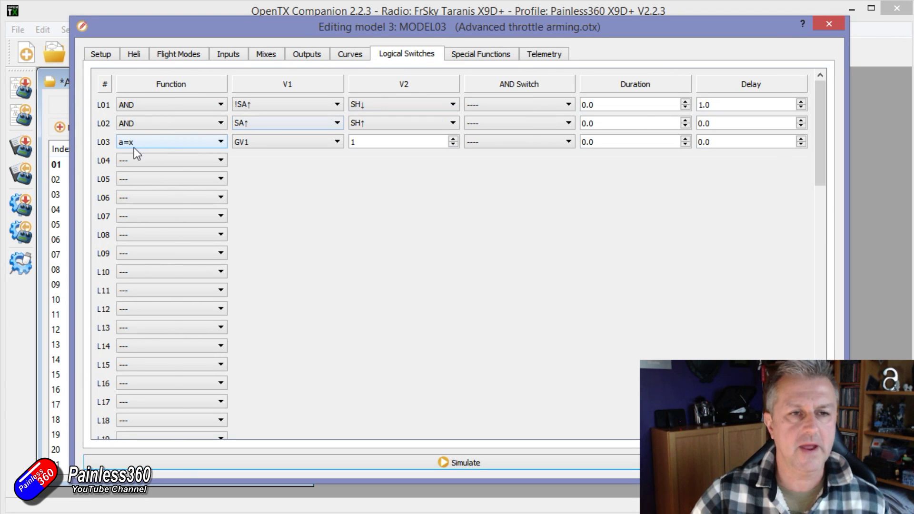
pyautogui.click(381, 142)
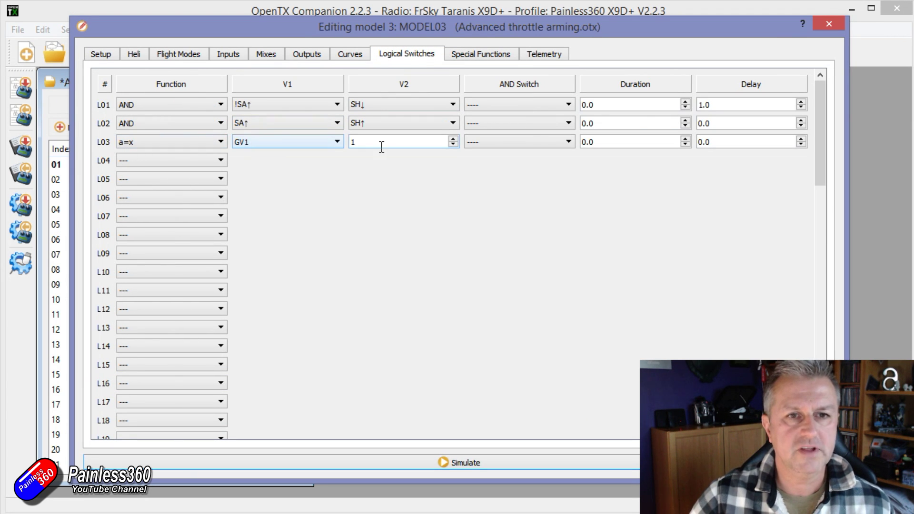
pyautogui.click(136, 141)
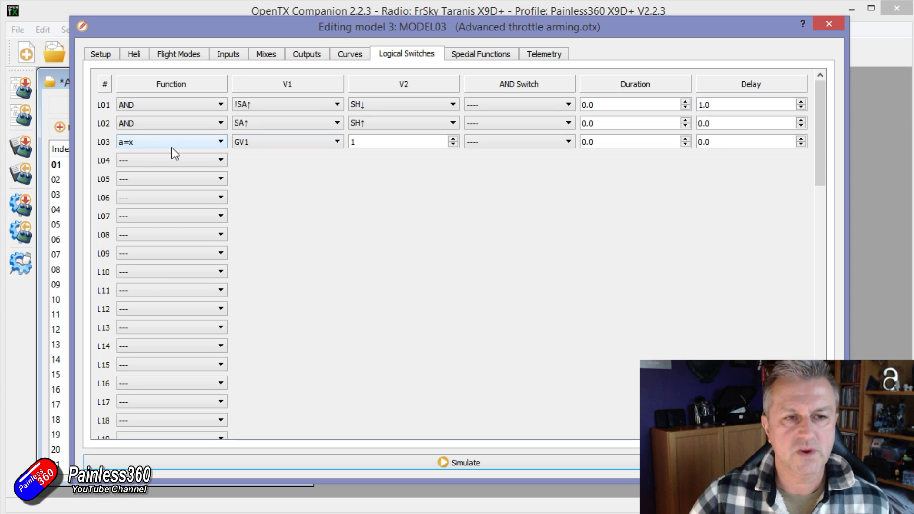
# - Cross-check L03 against the Special Functions table, ending back on Logical Switches
pyautogui.click(474, 55)
pyautogui.click(387, 57)
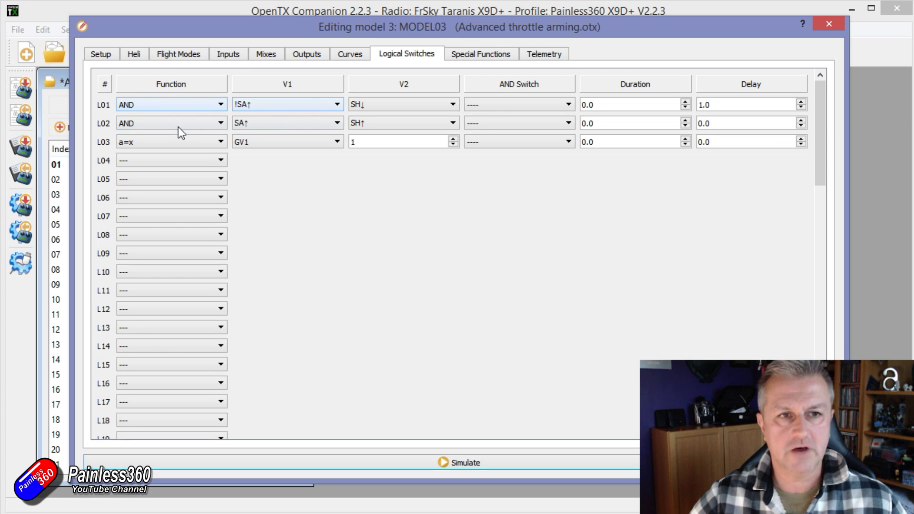
pyautogui.click(465, 56)
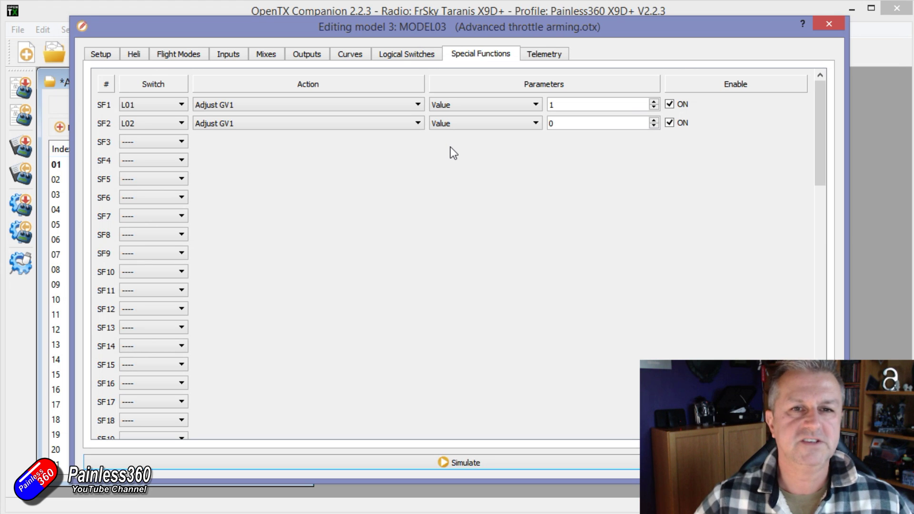
pyautogui.click(400, 56)
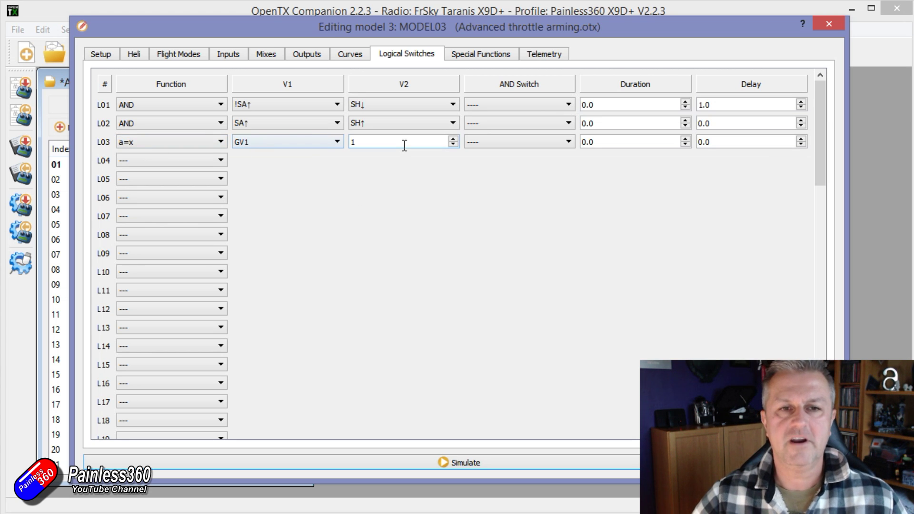
# - In the simulator, SA down plus SH pulled lights L03, GV1 becomes 1, CH5 100%; then close
pyautogui.click(403, 461)
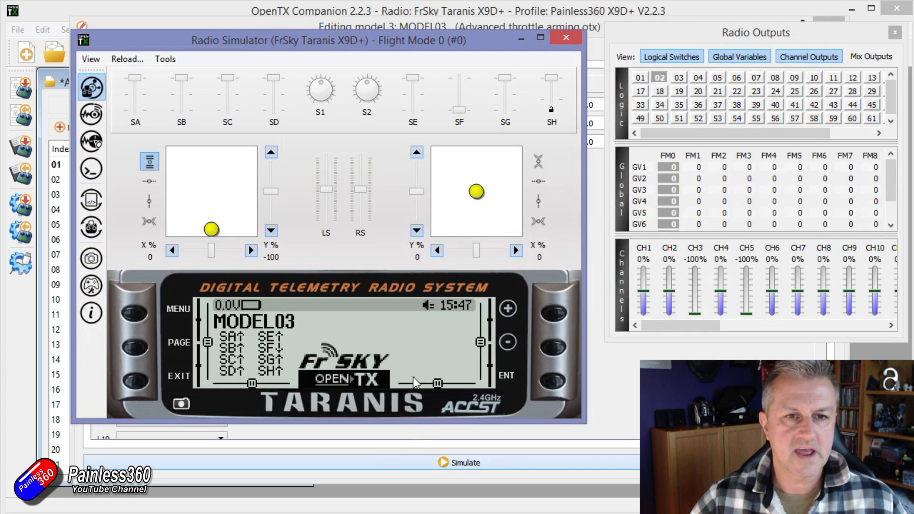
pyautogui.moveTo(136, 79); pyautogui.dragTo(135, 110)
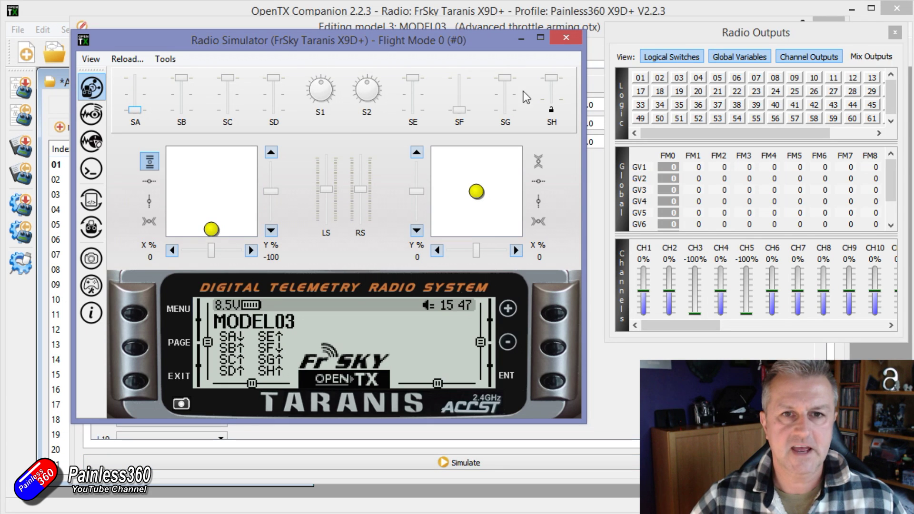
pyautogui.moveTo(551, 79); pyautogui.dragTo(546, 106)
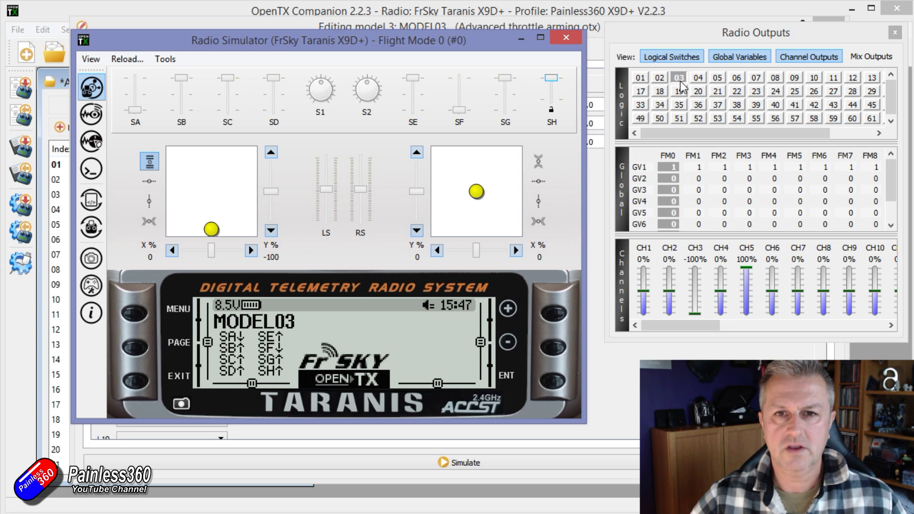
pyautogui.click(563, 38)
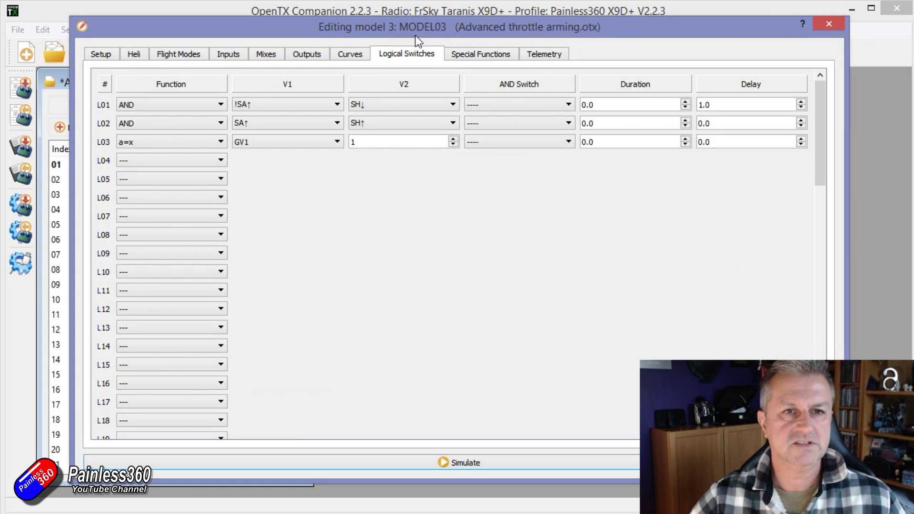
# - Set the first CH5 ARM mix to MAX weight 100 on switch L03
pyautogui.click(271, 54)
pyautogui.doubleClick(259, 159)
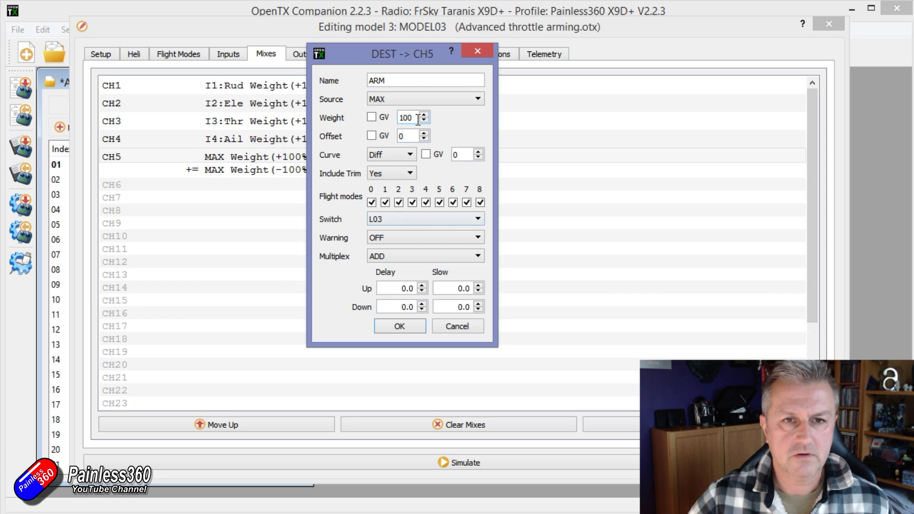
pyautogui.moveTo(418, 118); pyautogui.dragTo(394, 118)
pyautogui.click(412, 324)
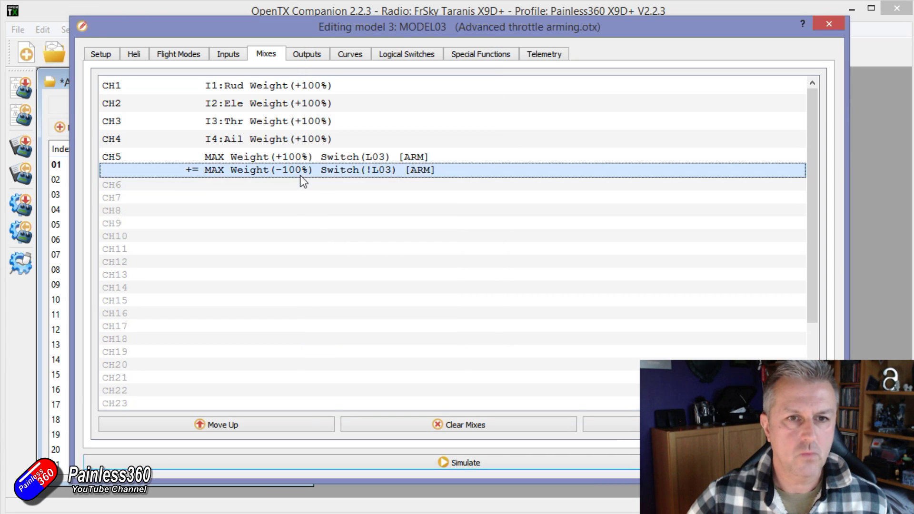
# - Set the second CH5 ARM mix to weight -100 on switch !L03
pyautogui.doubleClick(302, 180)
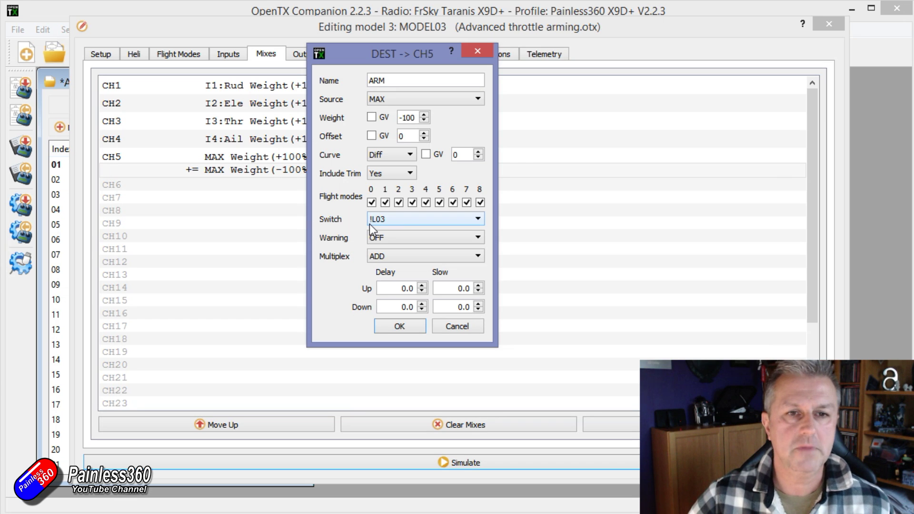
pyautogui.moveTo(415, 117); pyautogui.dragTo(376, 167)
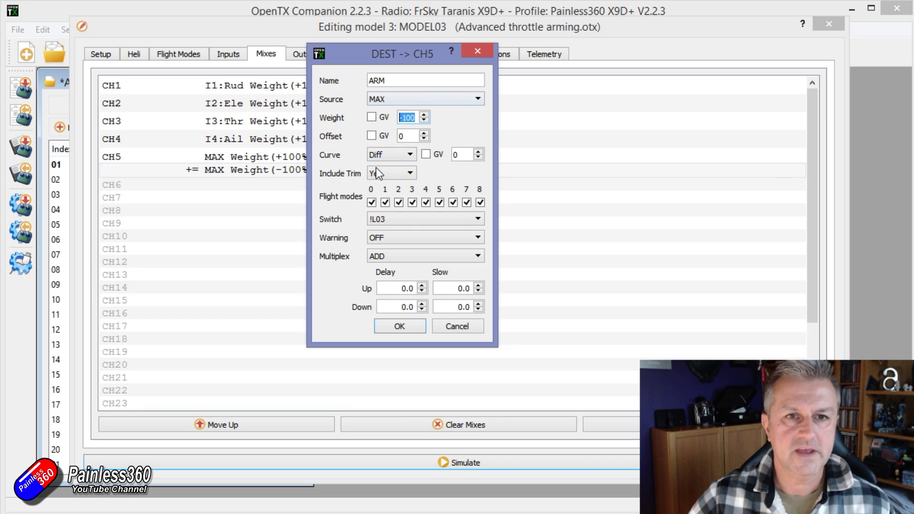
pyautogui.click(402, 324)
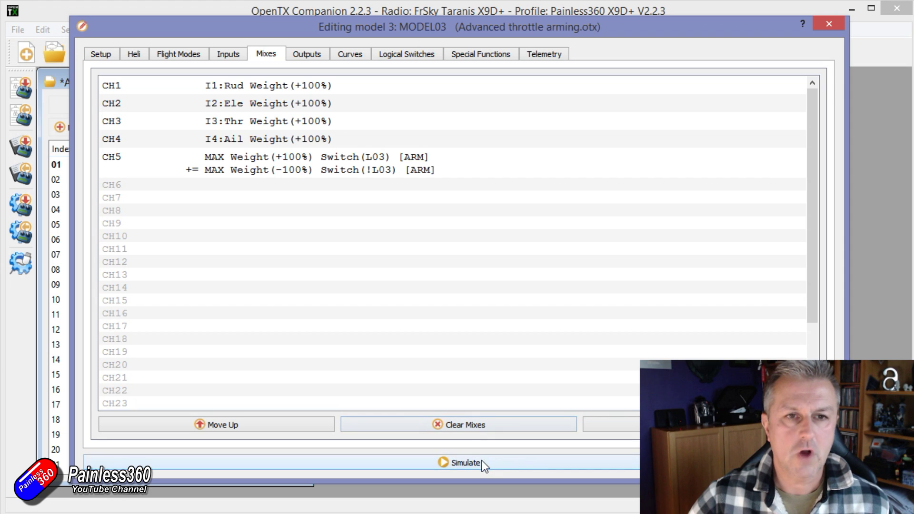
# - Check L01's delay value and confirm SF1 remains set to Adjust GV1
pyautogui.click(407, 55)
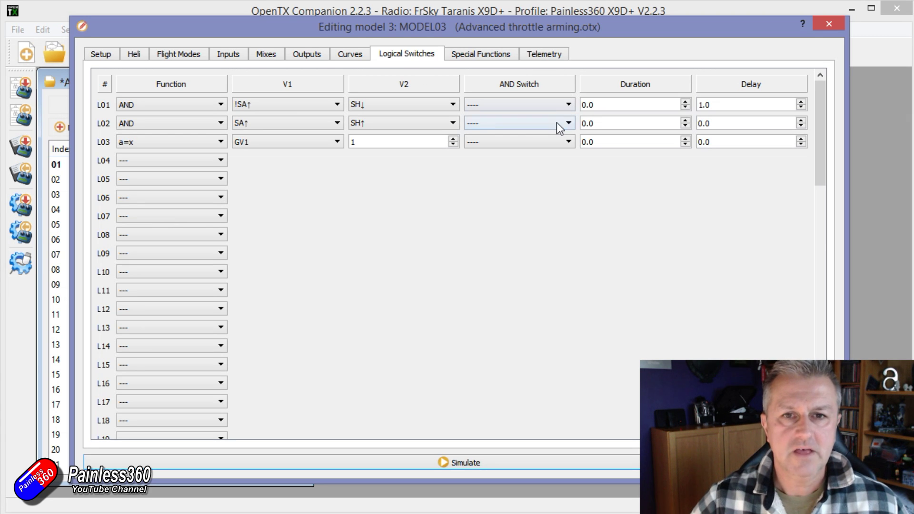
pyautogui.doubleClick(710, 104)
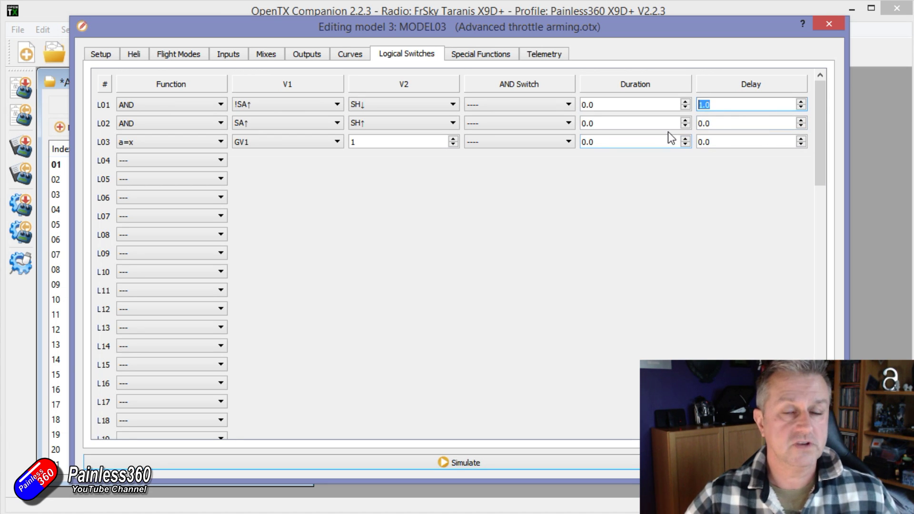
pyautogui.click(485, 54)
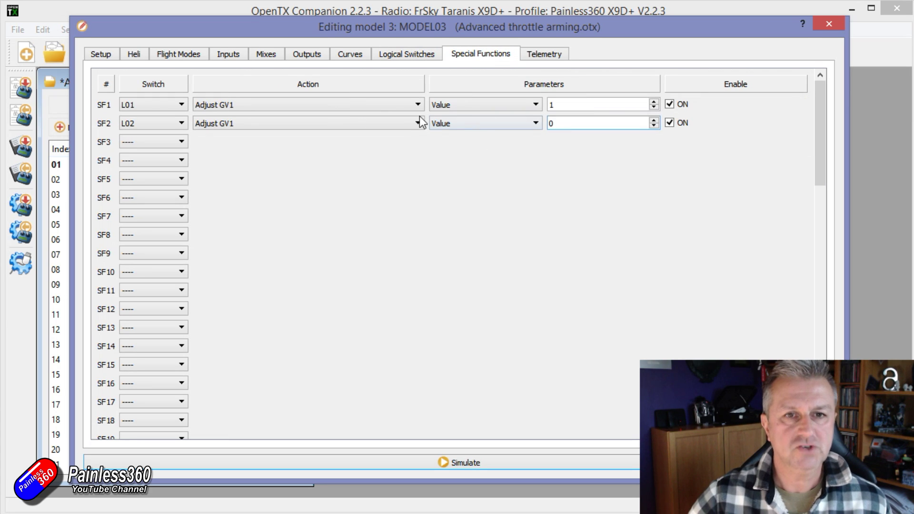
pyautogui.click(349, 105)
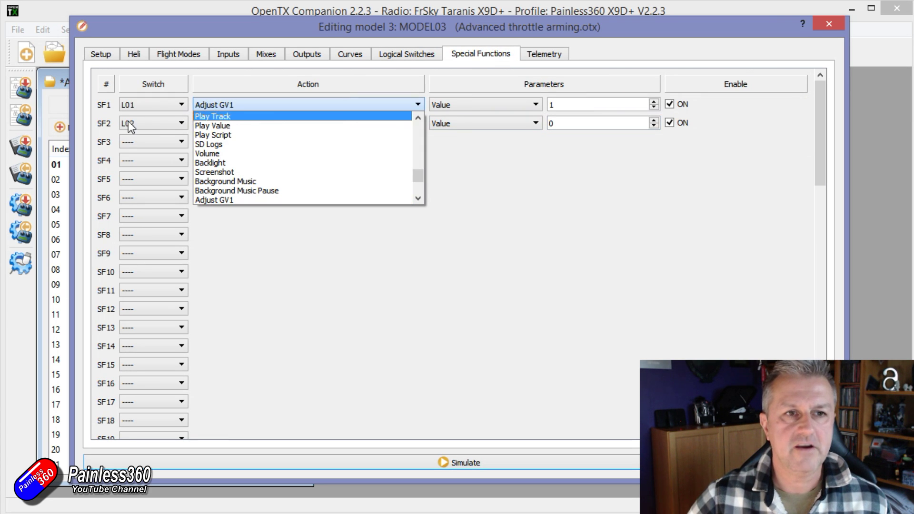
pyautogui.click(558, 217)
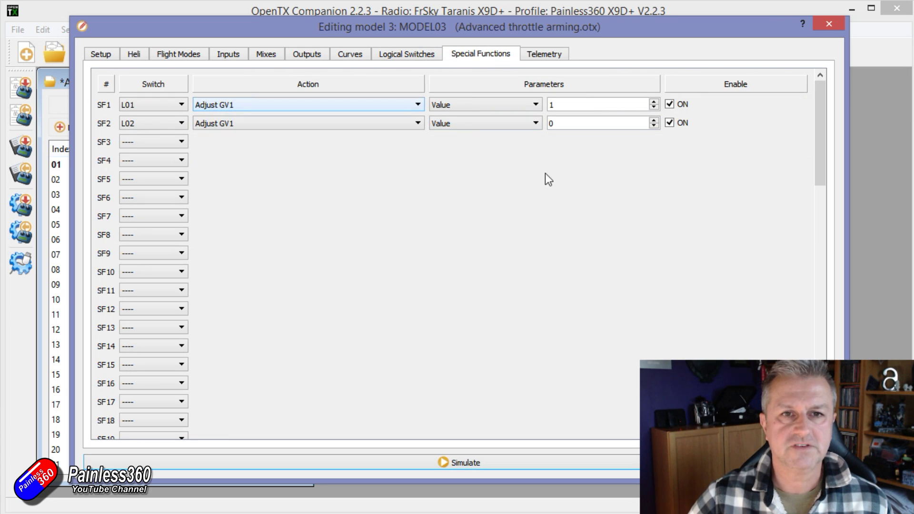
# - Recheck the logical switches and special functions, then relaunch MODEL03's radio simulator
pyautogui.click(422, 54)
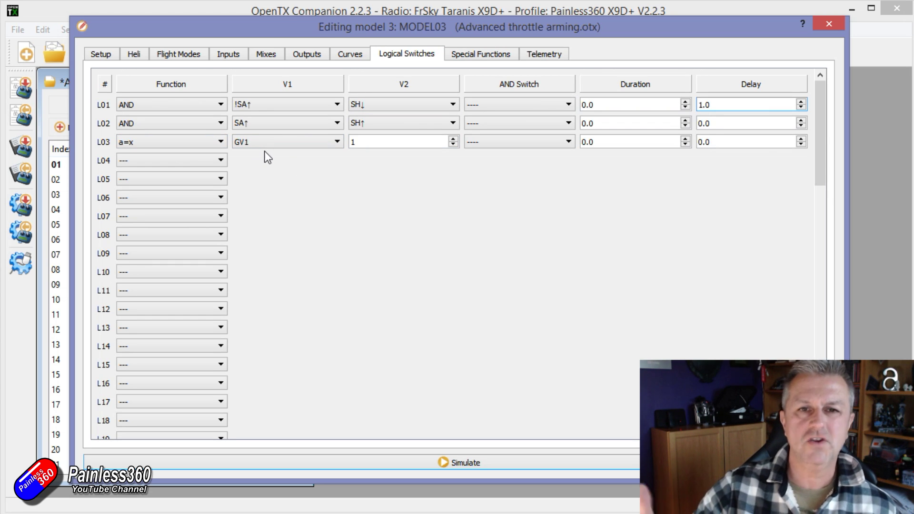
pyautogui.click(501, 53)
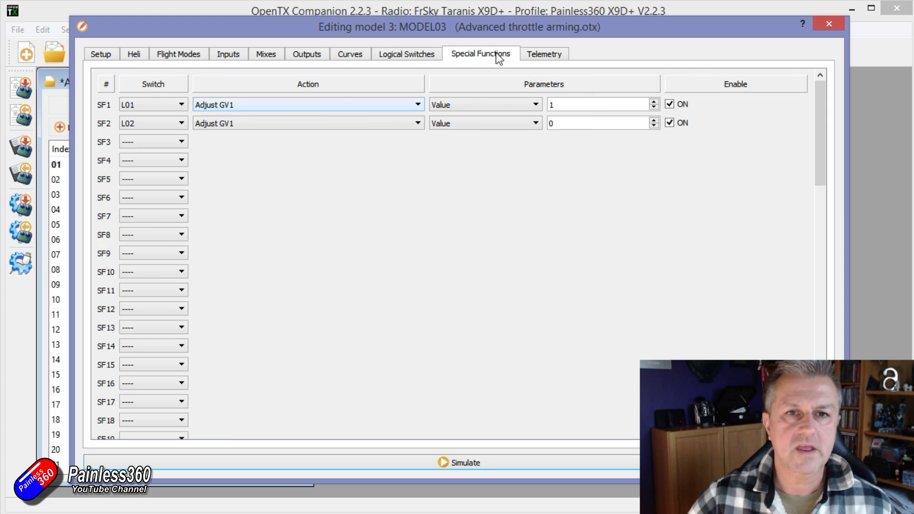
pyautogui.click(407, 53)
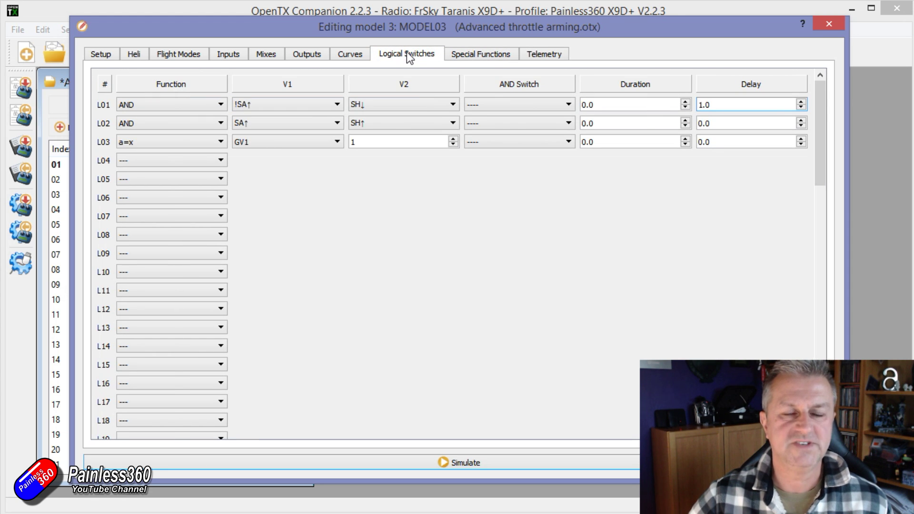
pyautogui.click(442, 464)
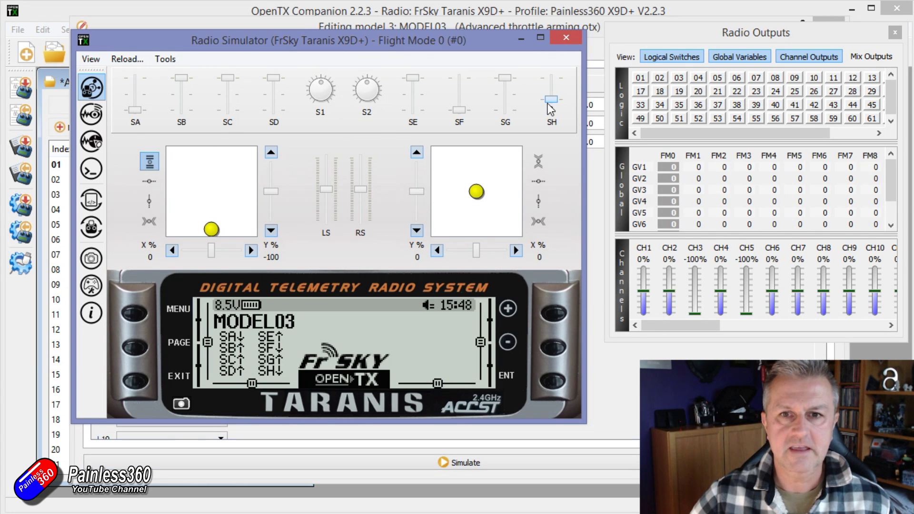
# - Pull SH to arm CH5 at 100%, then flip SA to disarm it to -100%
pyautogui.click(550, 99)
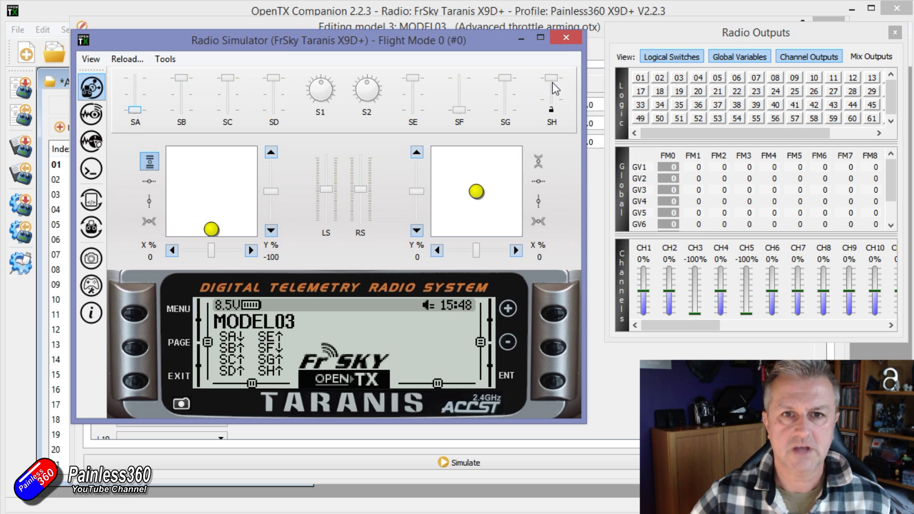
pyautogui.click(547, 109)
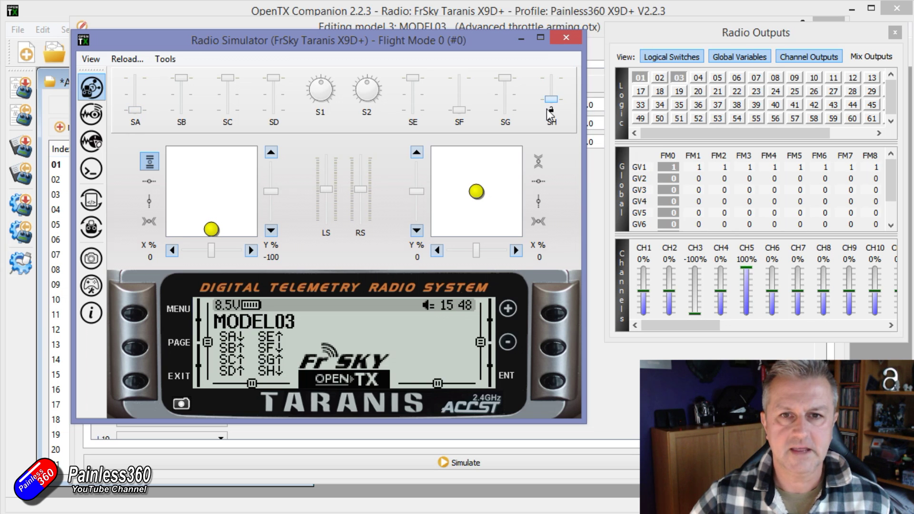
pyautogui.click(137, 81)
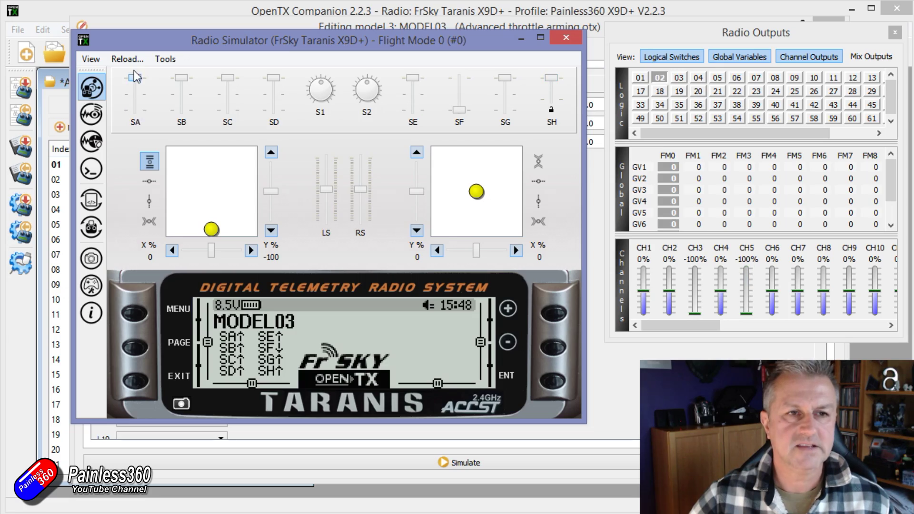
pyautogui.click(135, 82)
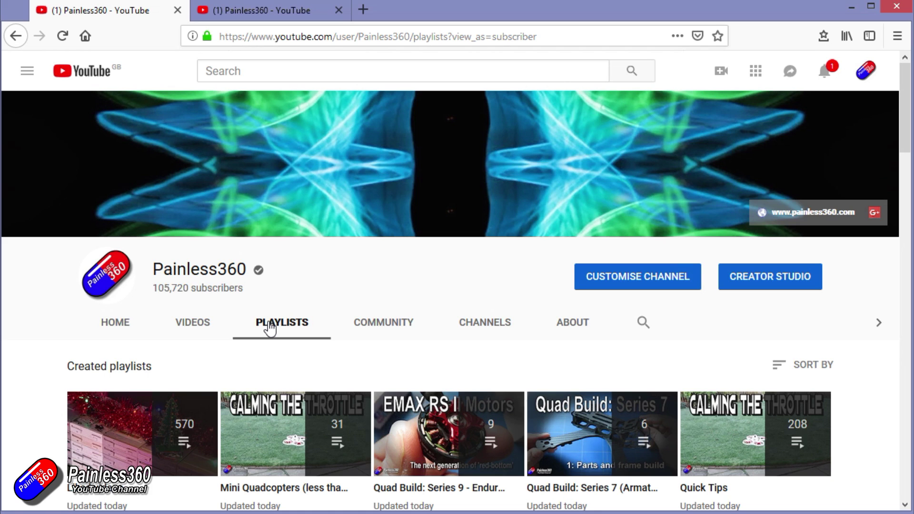
# - Scroll the Playlists page, then search YouTube for 'inav painless360' in the second tab
pyautogui.scroll(-8, 270, 329)
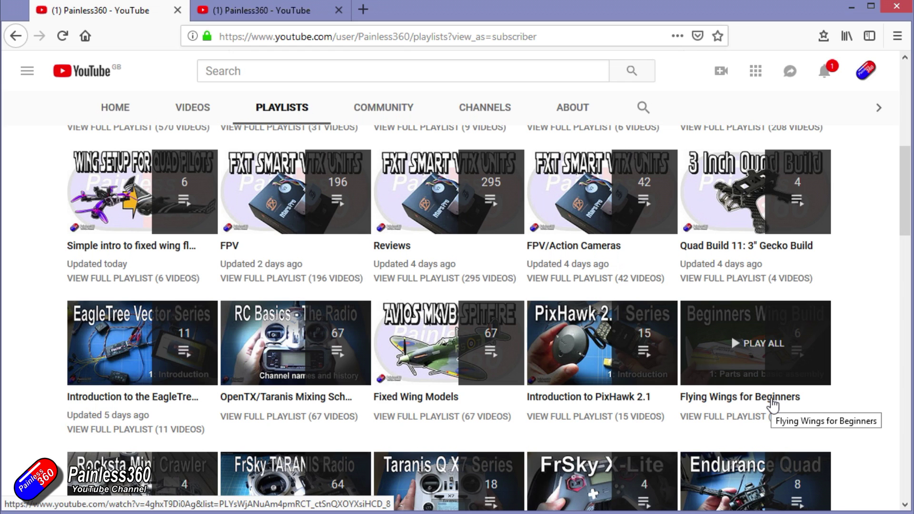
pyautogui.click(284, 13)
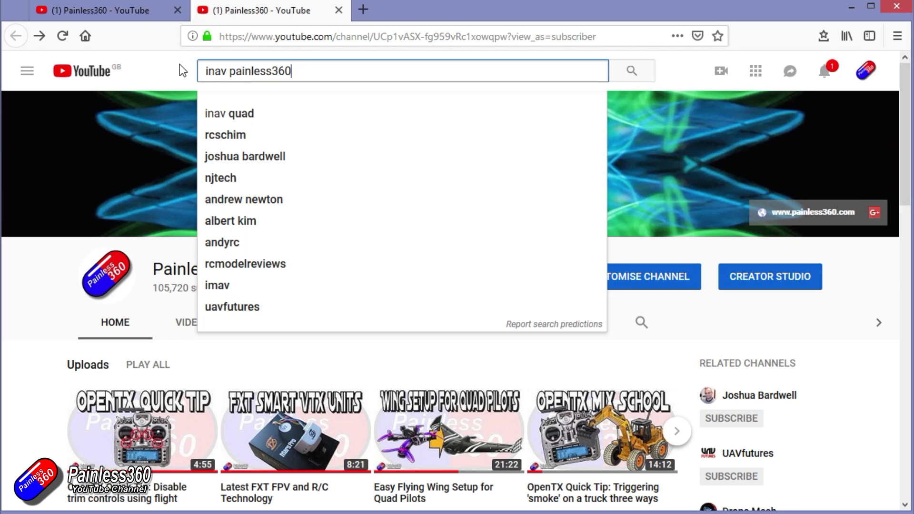
pyautogui.press('Return')
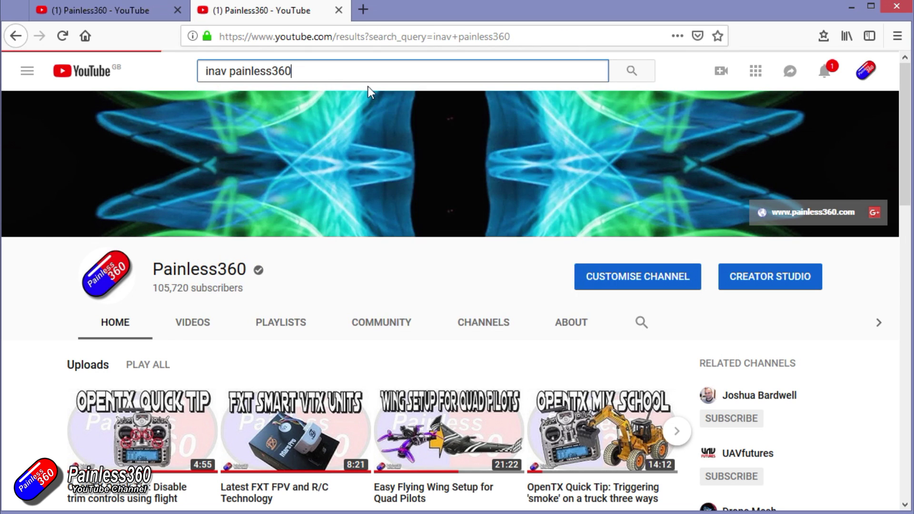